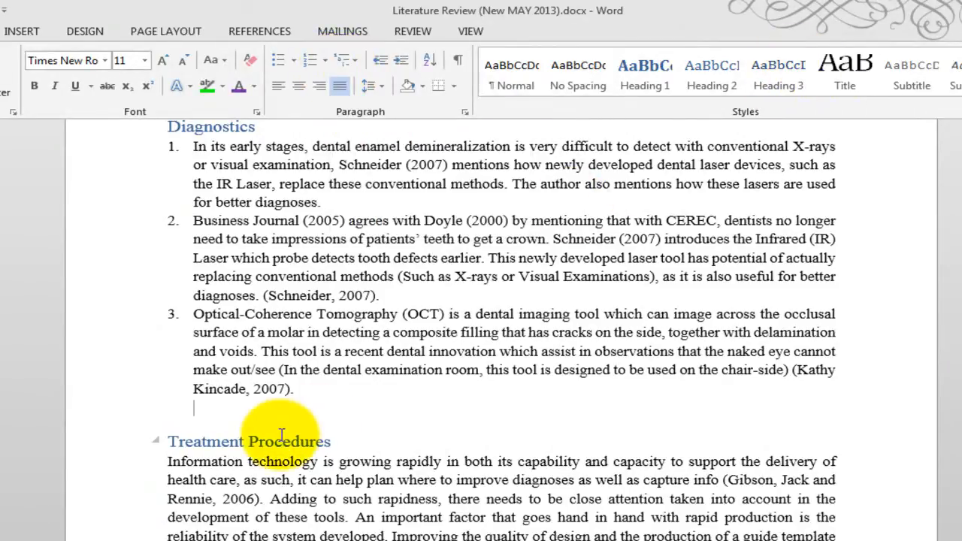
Step: Enter three children's first names on separate lines beneath the Diagnostics numbered list, leaving blank space above and below them
text(Johnny)
key(Left)
key(Left)
key(Left)
text(h)
key(Return)
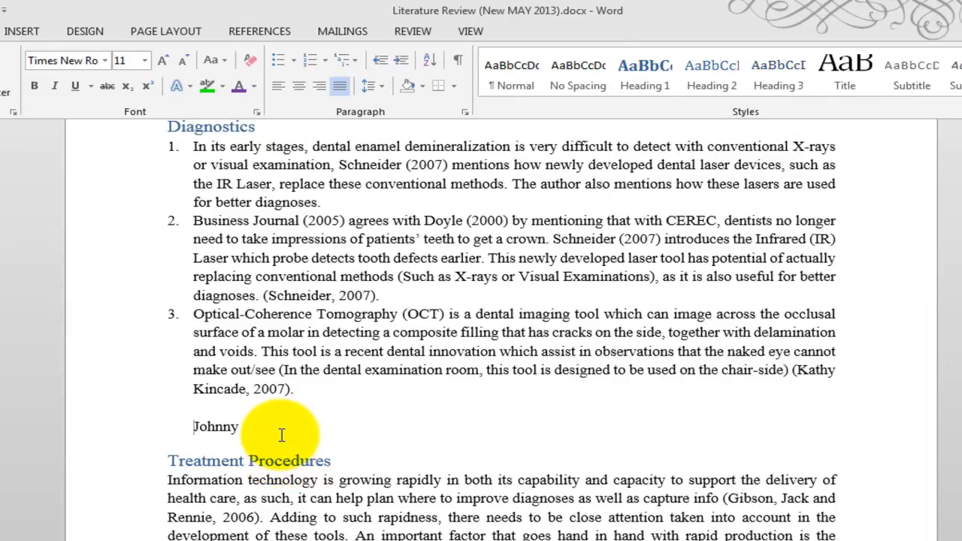
key(Return)
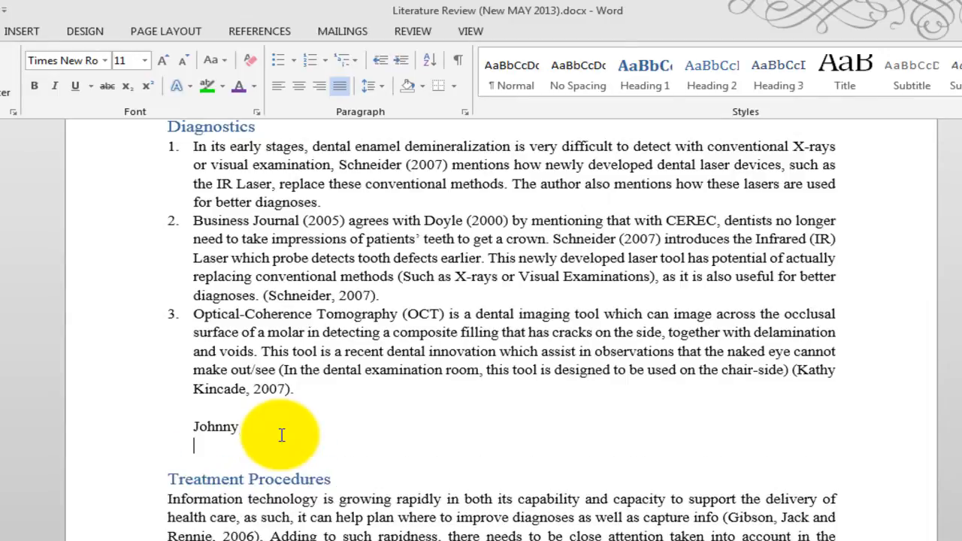
text(James)
key(Return)
text(Ja)
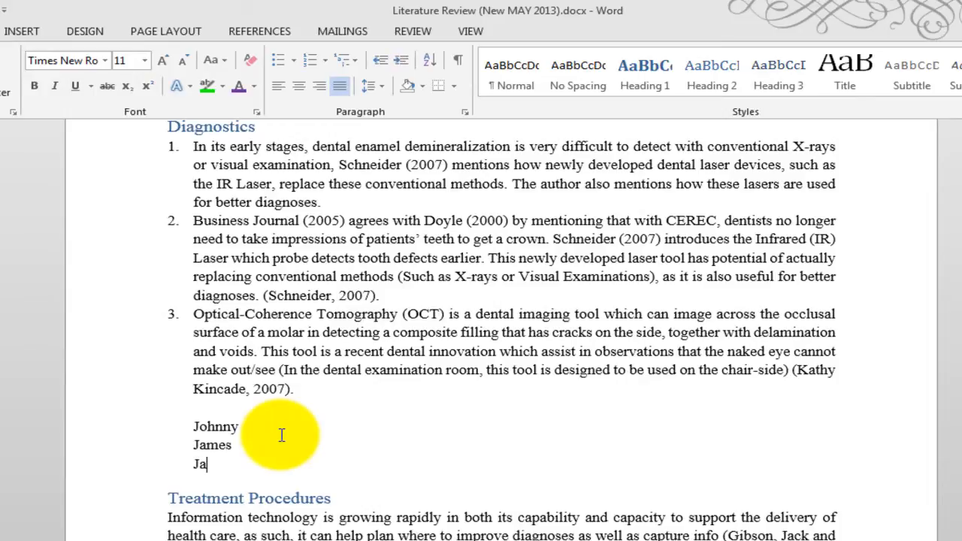
text(ck)
key(Return)
key(Return)
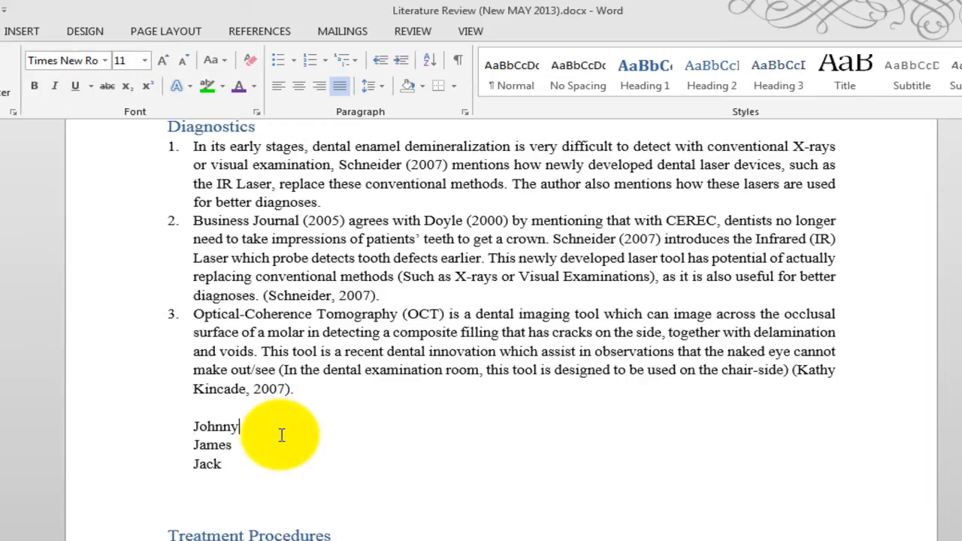
Step: Add one item on a new line beneath each name: PSP for the first, XBox for the second and Laptop for the third
key(Return)
text(PSP)
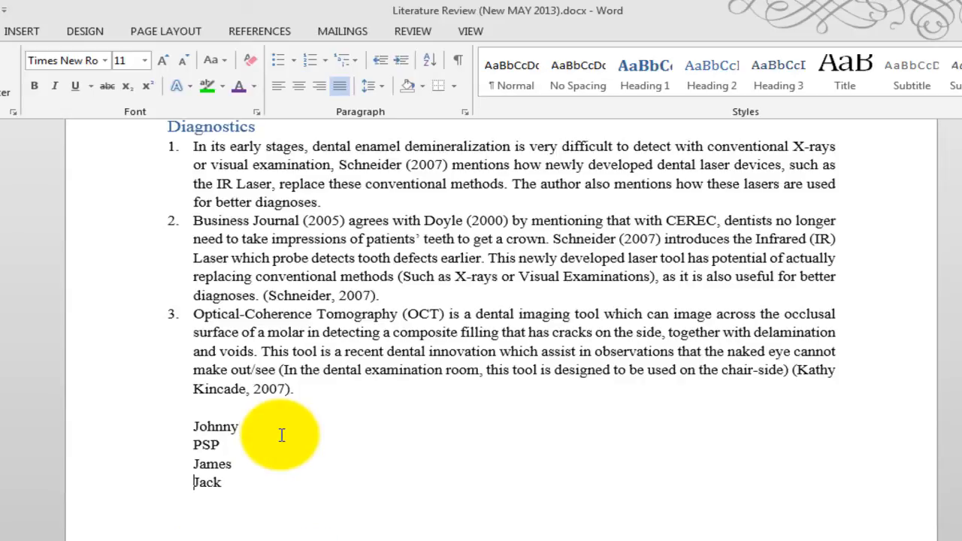
key(Return)
text(XBox)
key(Down)
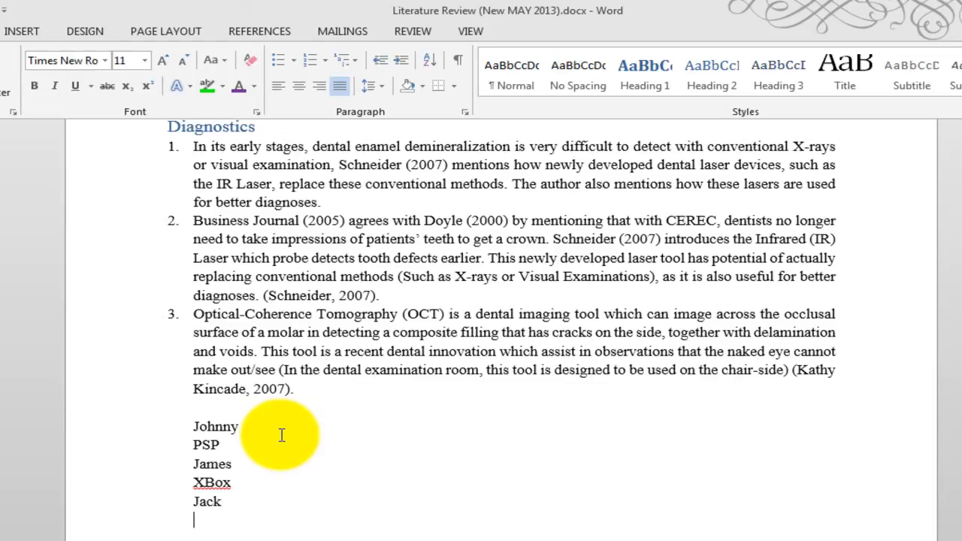
text(Laptop)
Step: Insert a title line reading "Kids Necessities" above the first name, correcting its spelling with the suggested word
key(Up)
key(Up)
key(Up)
key(Up)
key(Up)
key(Up)
key(Return)
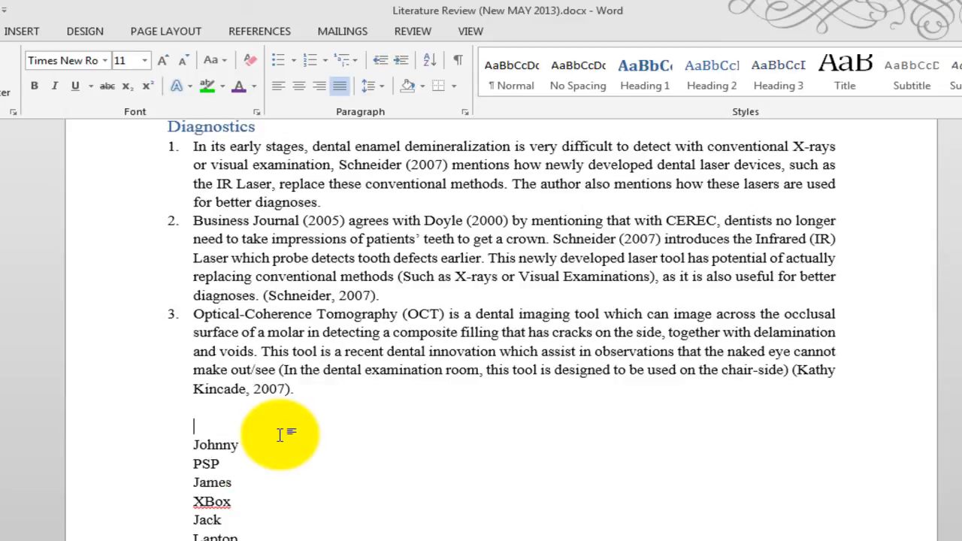
key(ctrl+shift+End)
key(Left)
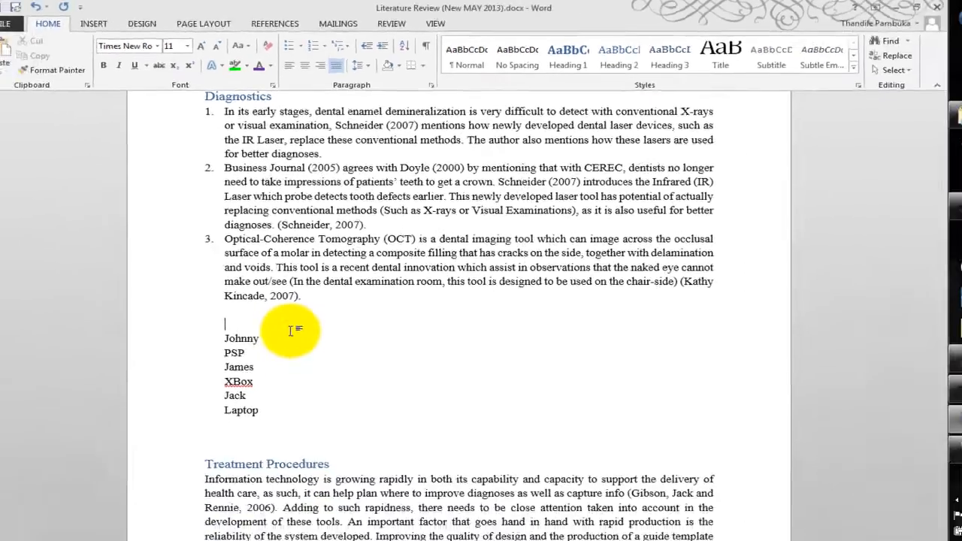
text(K)
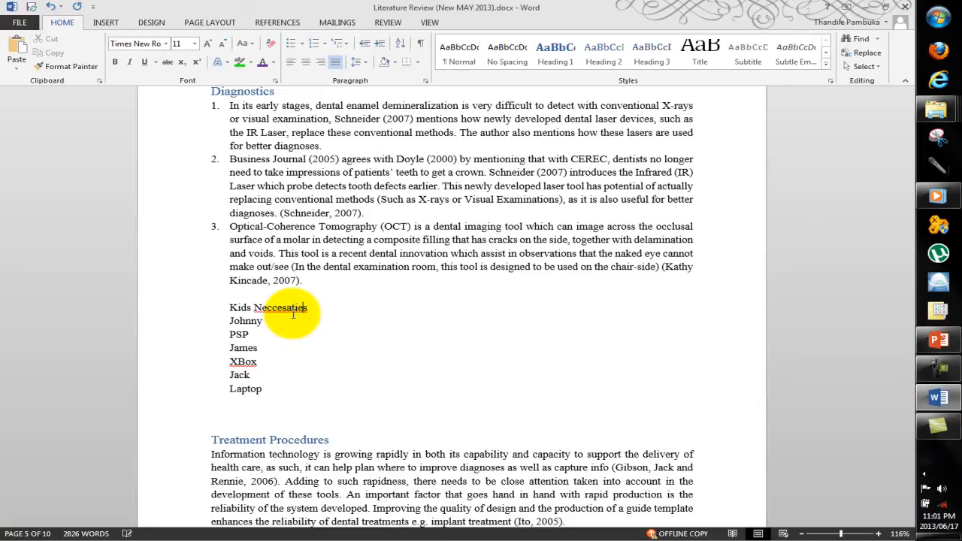
right_click(295, 313)
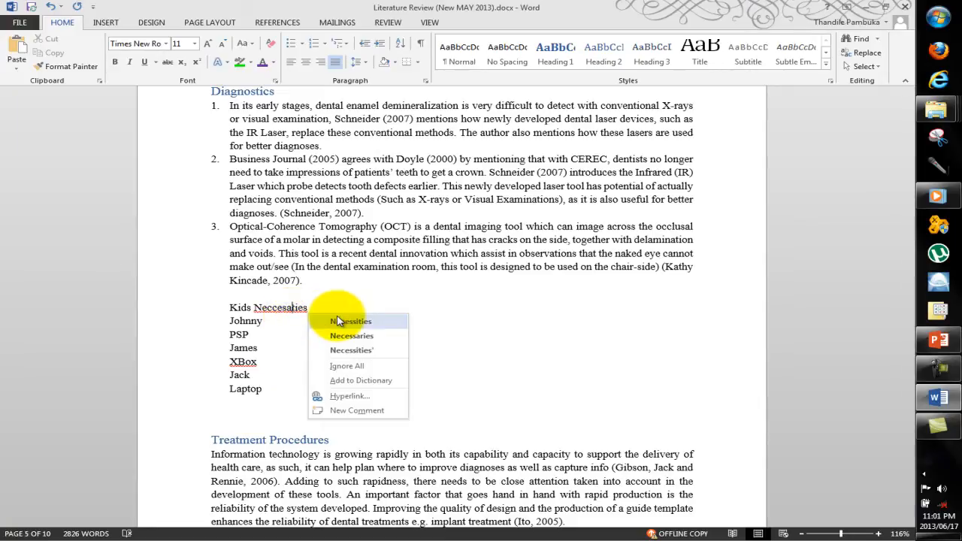
click(338, 321)
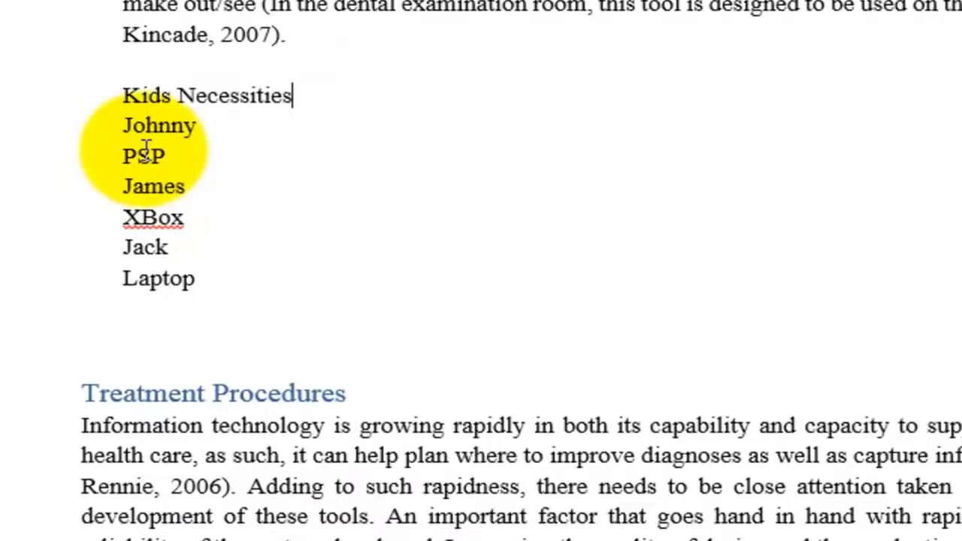
double_click(238, 333)
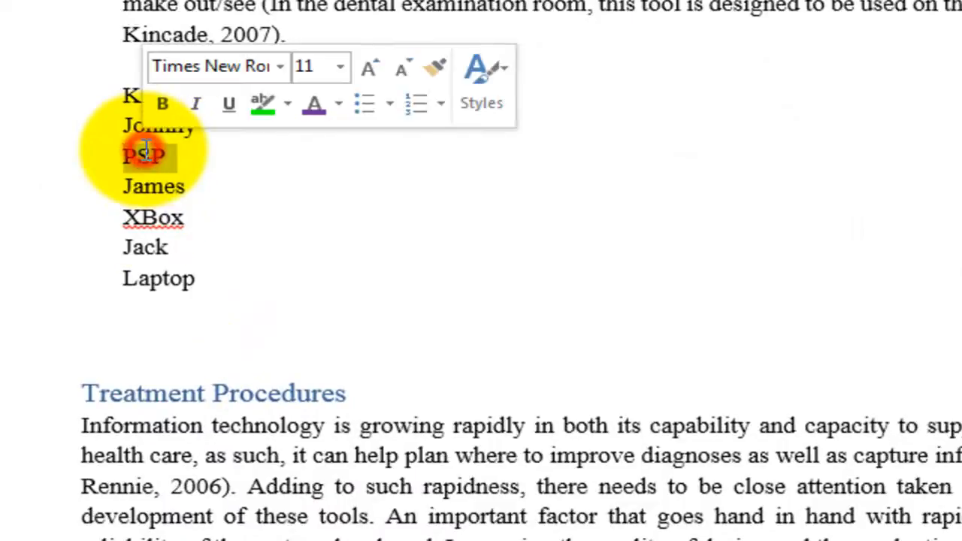
double_click(149, 214)
double_click(168, 285)
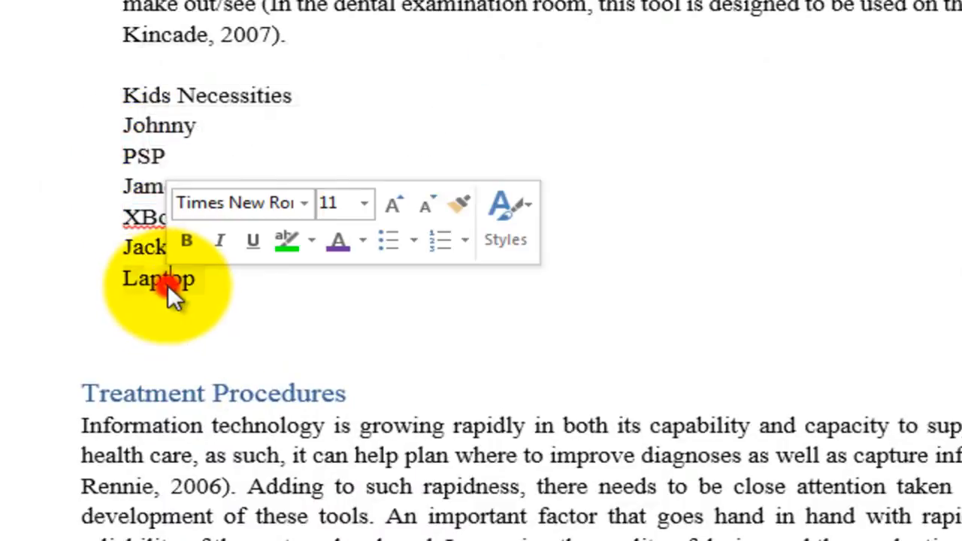
click(168, 283)
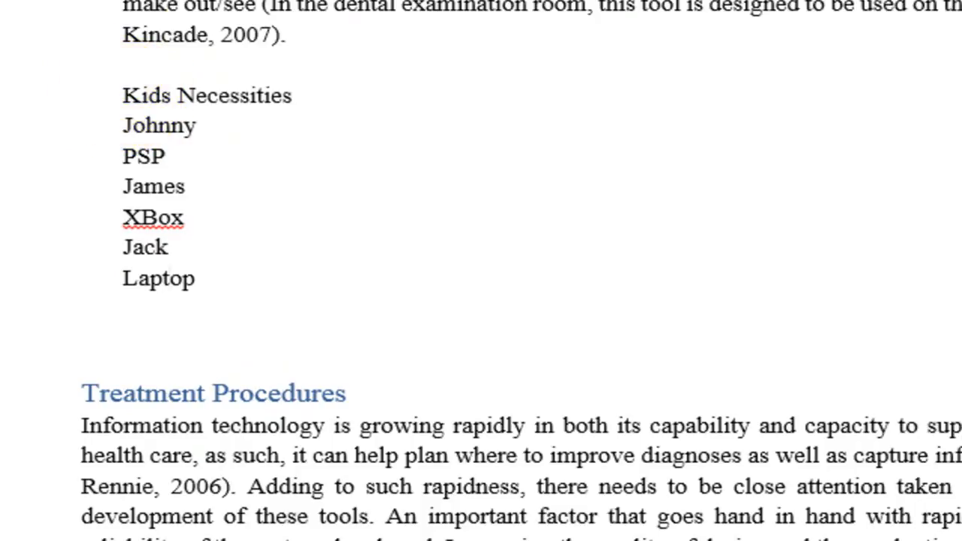
Step: Apply the Heading 1 style to the Kids Necessities line and Heading 2 to the first child's name
drag(295, 85, 121, 96)
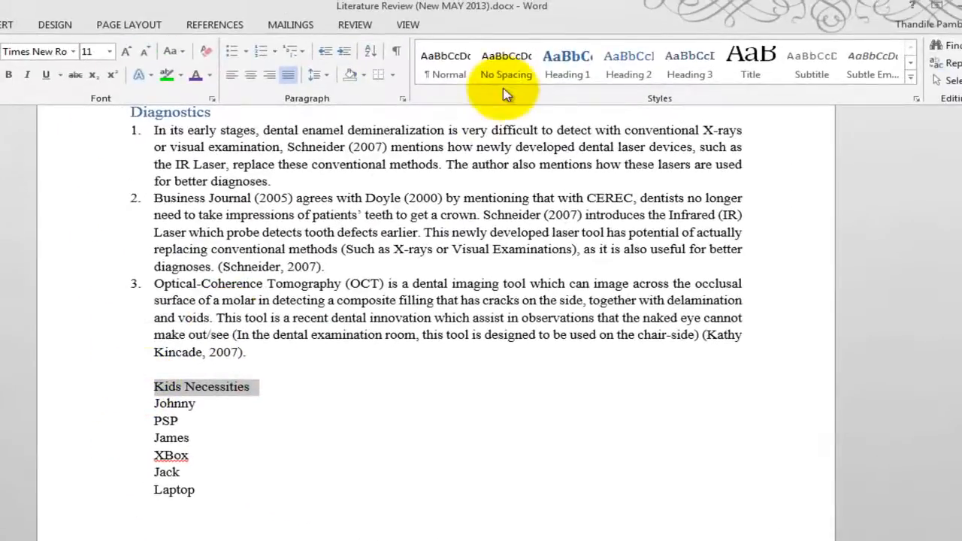
click(569, 54)
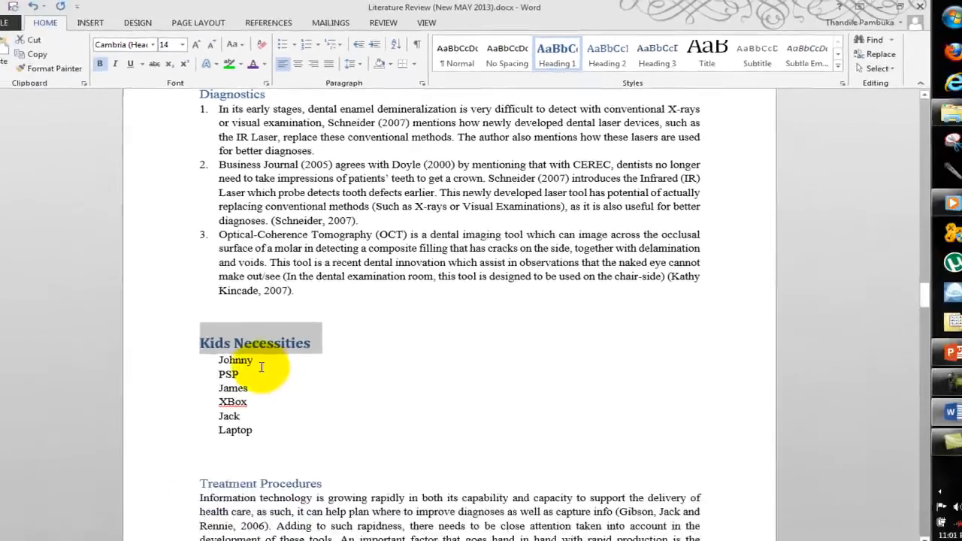
drag(203, 440, 168, 439)
drag(240, 348, 229, 348)
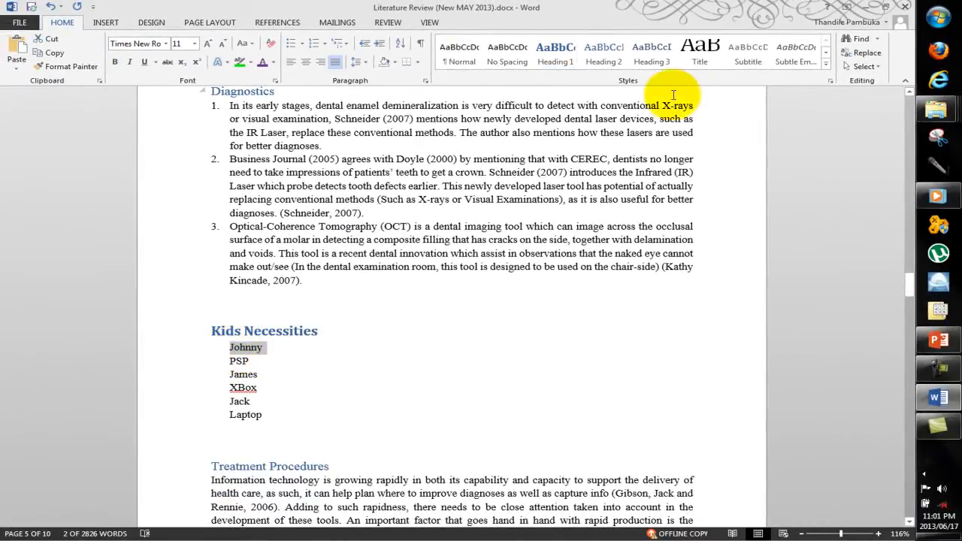
click(606, 54)
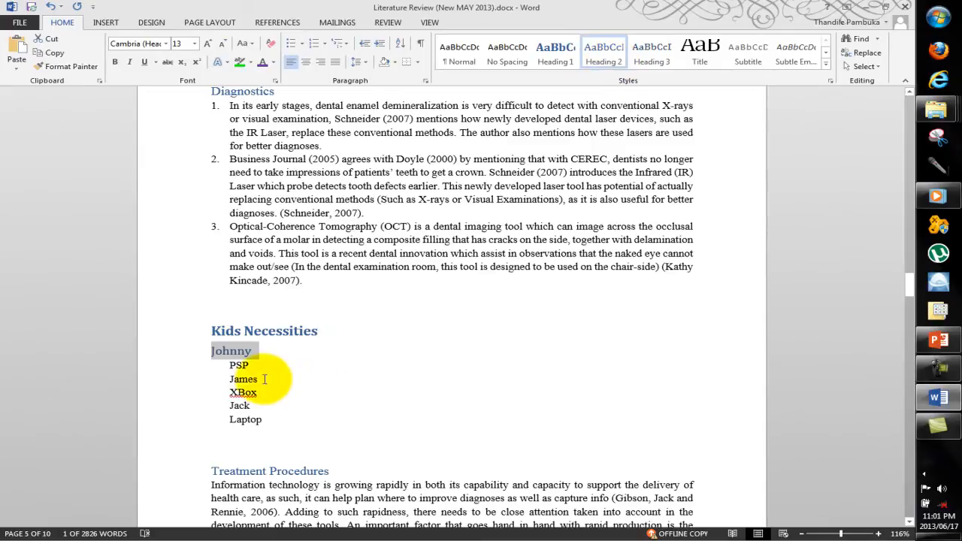
Step: Copy the first name's Heading 2 formatting onto the second and third names with Format Painter
click(66, 67)
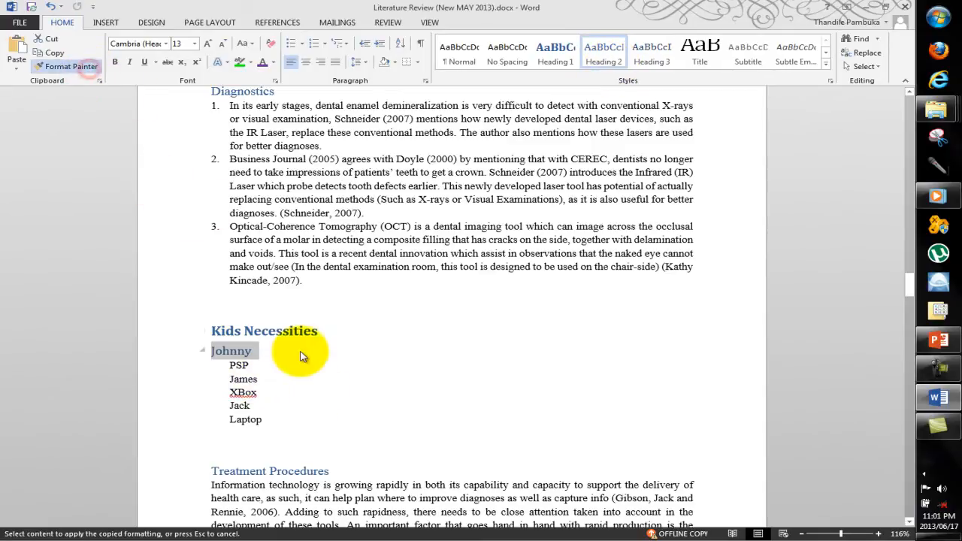
mouse_move(256, 376)
mouse_down()
mouse_move(224, 383)
mouse_move(230, 388)
mouse_up()
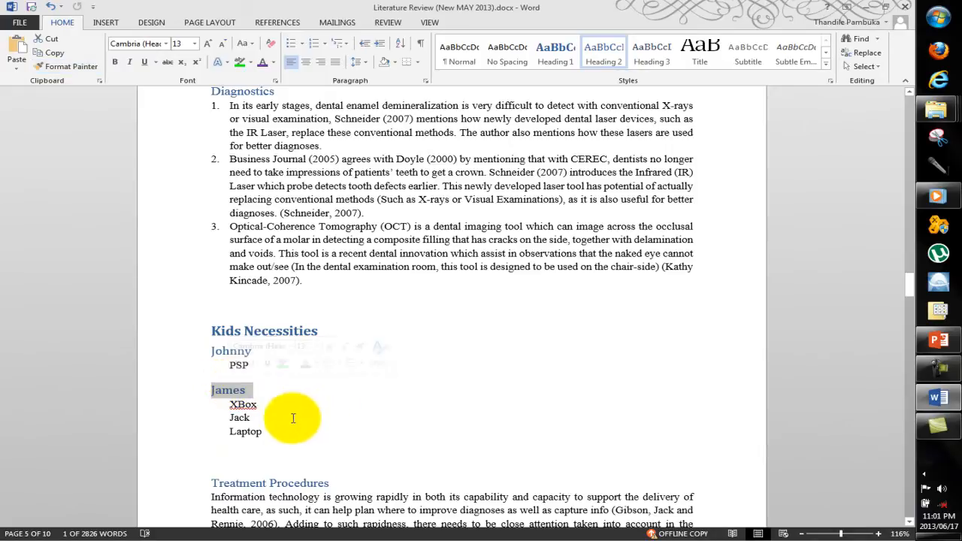
click(64, 66)
drag(258, 418, 205, 419)
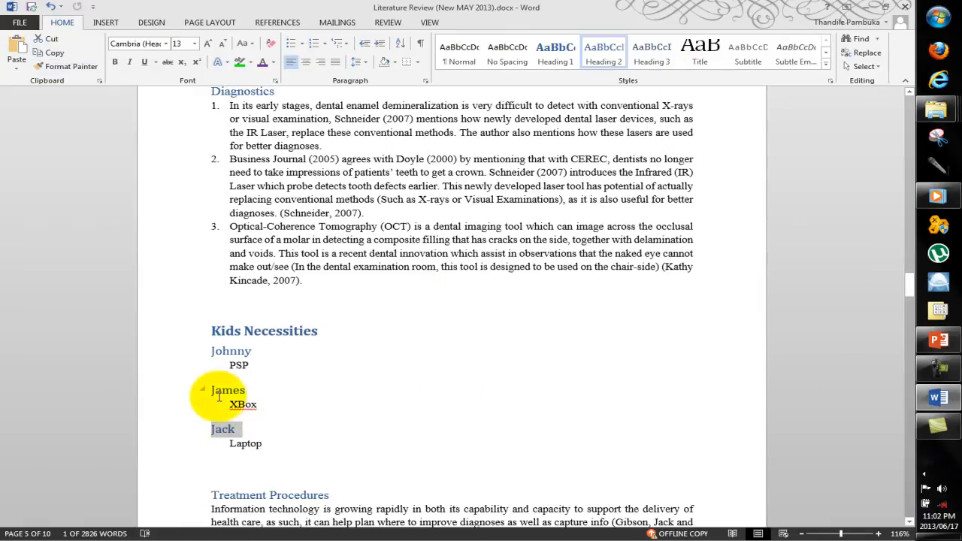
Step: Apply the Heading 3 style to PSP and copy its formatting onto XBox and Laptop with Format Painter
double_click(241, 366)
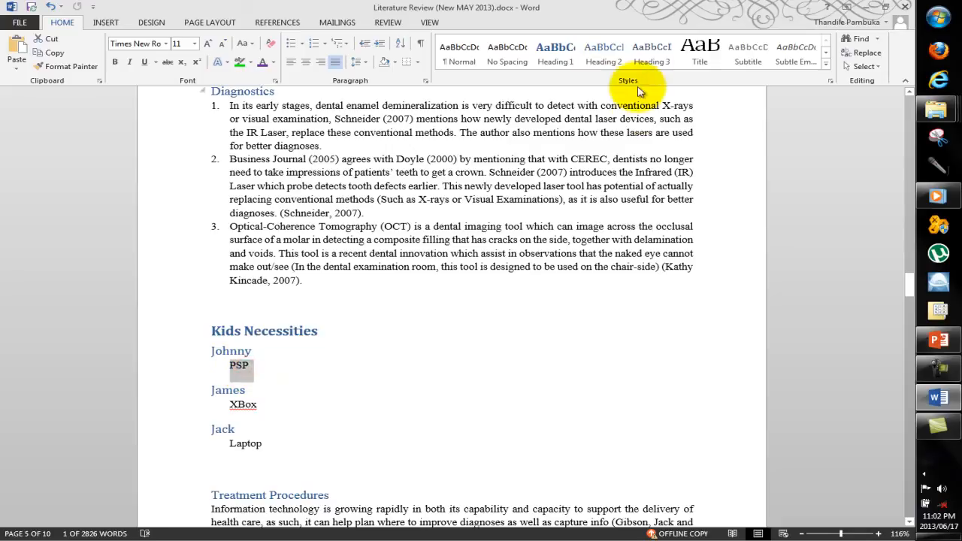
click(651, 52)
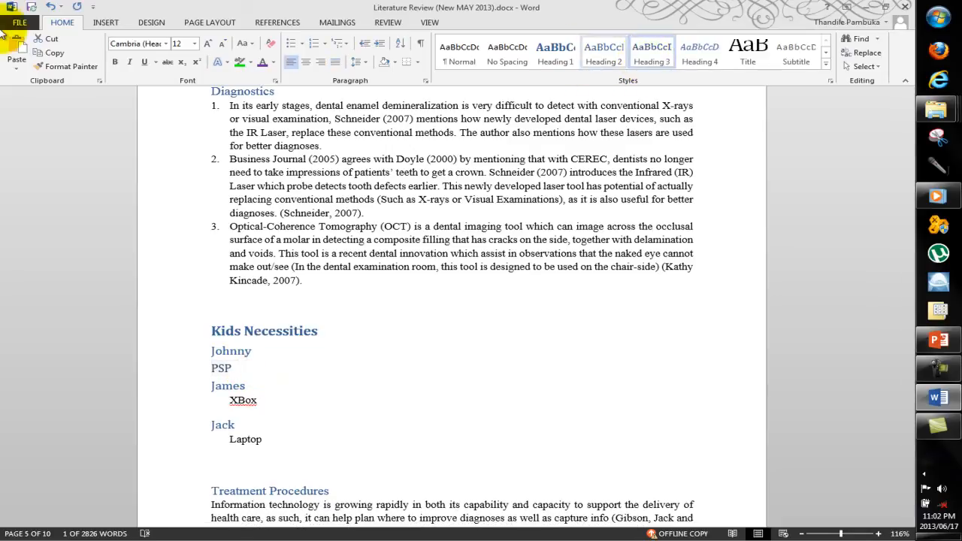
click(51, 67)
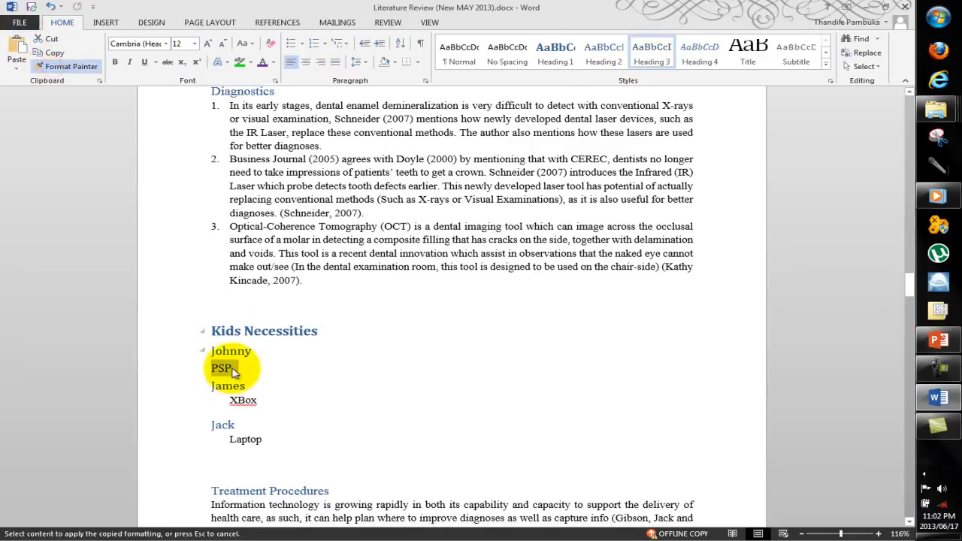
drag(256, 404, 234, 406)
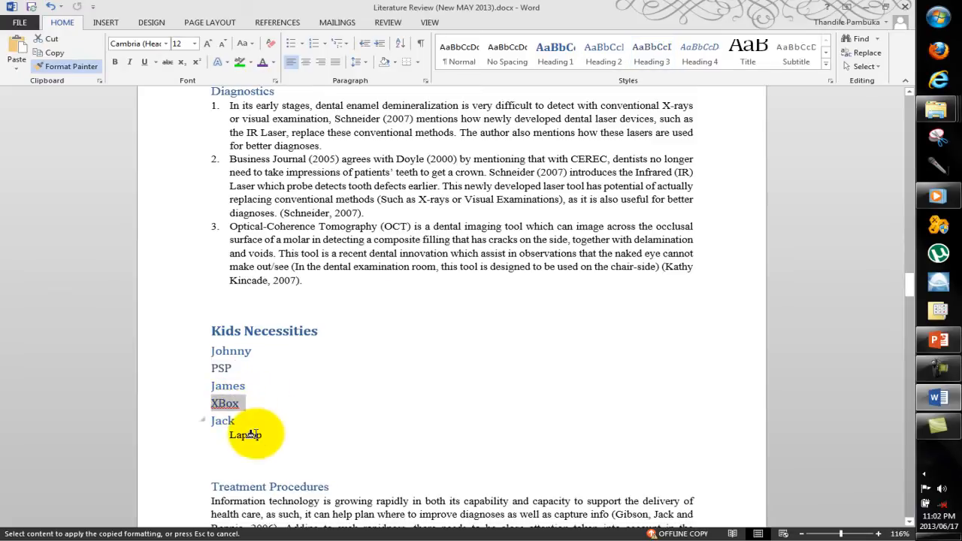
drag(265, 436, 231, 442)
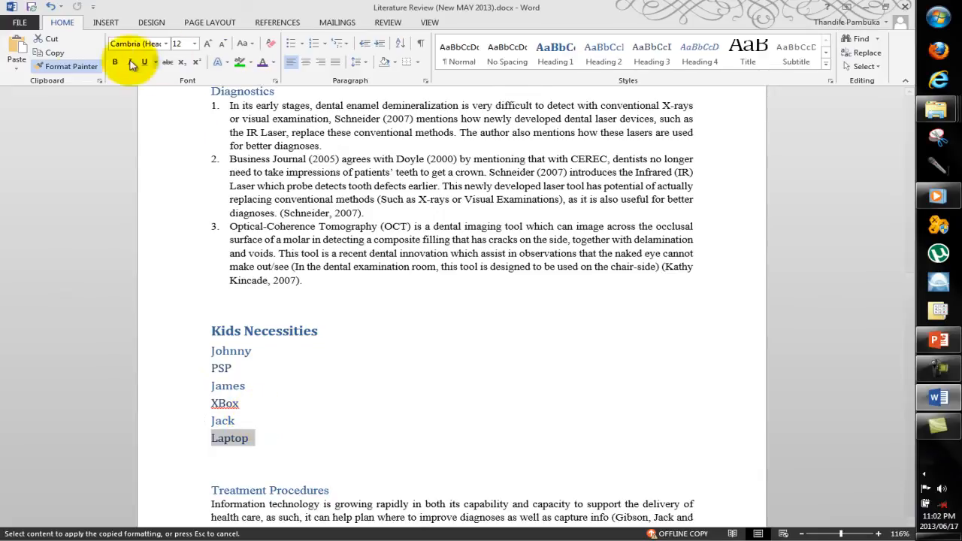
Step: Copy Laptop's Heading 3 formatting once onto the blank line above Kids Necessities with Format Painter
click(68, 66)
click(74, 68)
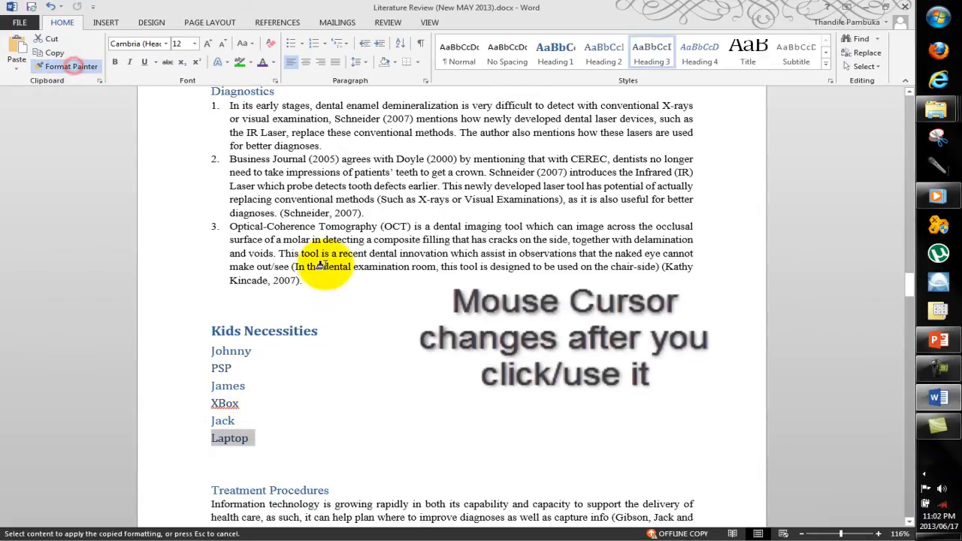
click(366, 308)
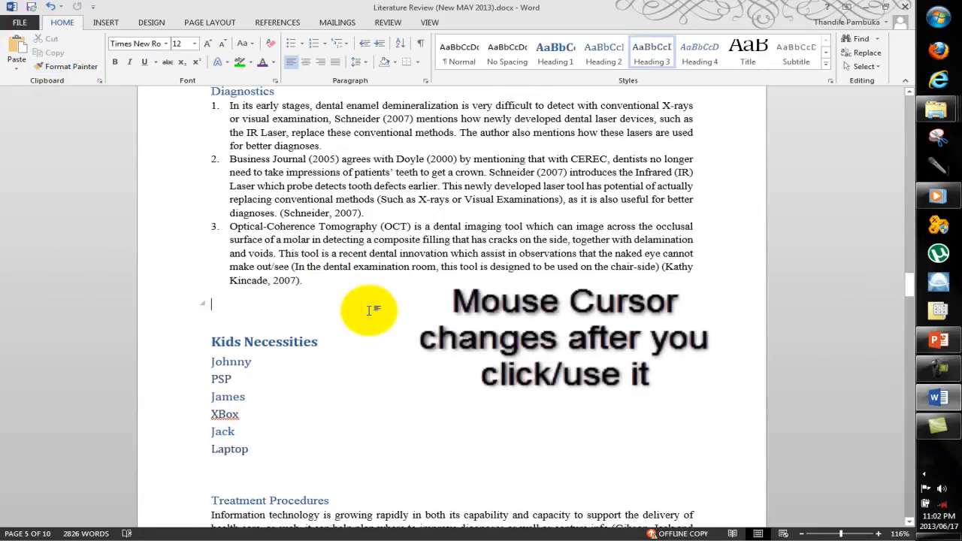
Step: Lock Format Painter for repeated use, apply the Heading 3 formatting to the blank line again, and turn the painter off
double_click(96, 68)
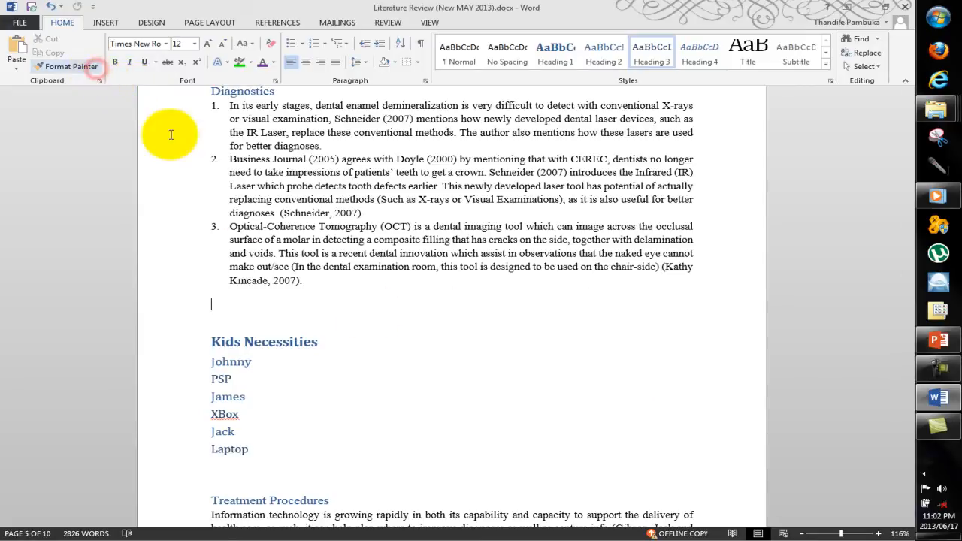
click(97, 68)
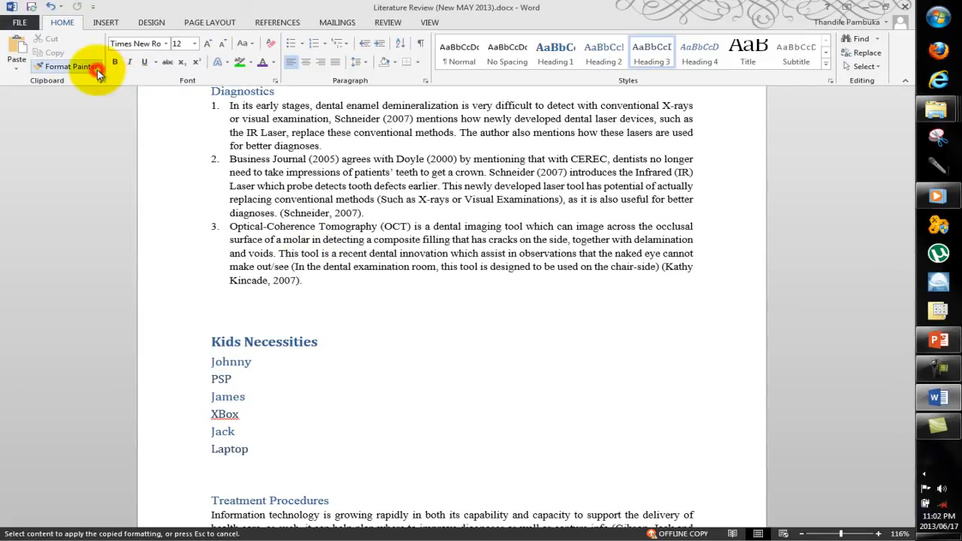
click(350, 304)
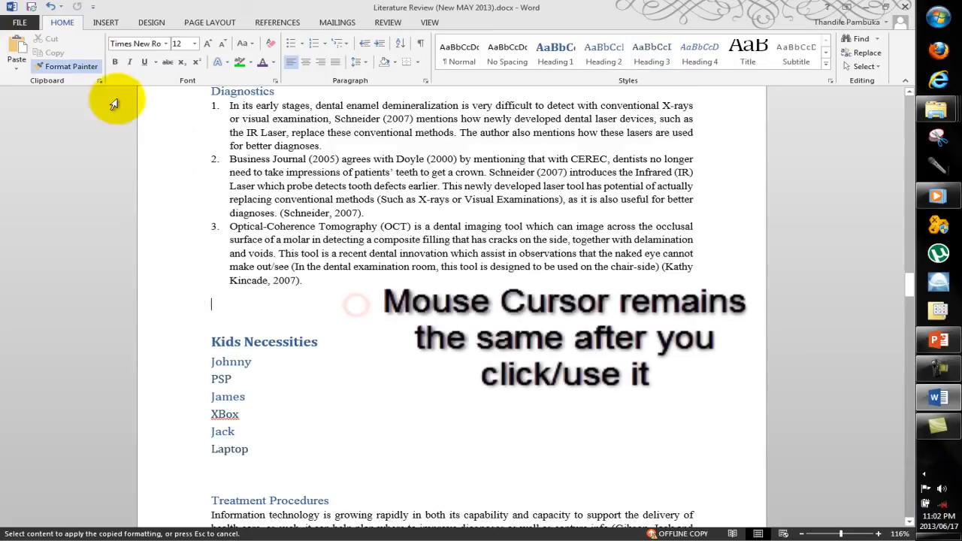
click(76, 68)
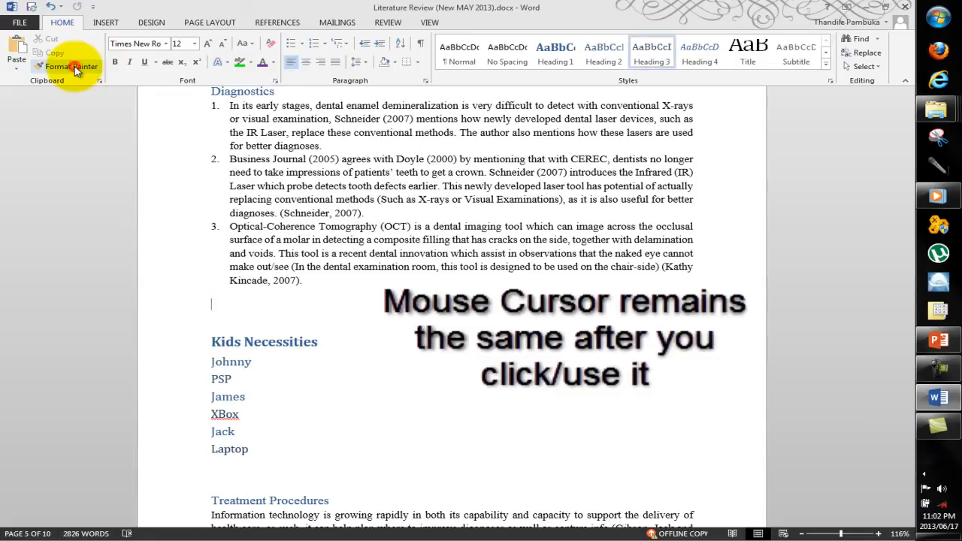
Step: Remove the blank line above Kids Necessities and apply the 1 Heading 1, 1.1 Heading 2, 1.1.1 Heading 3 multilevel list to all its lines
click(254, 326)
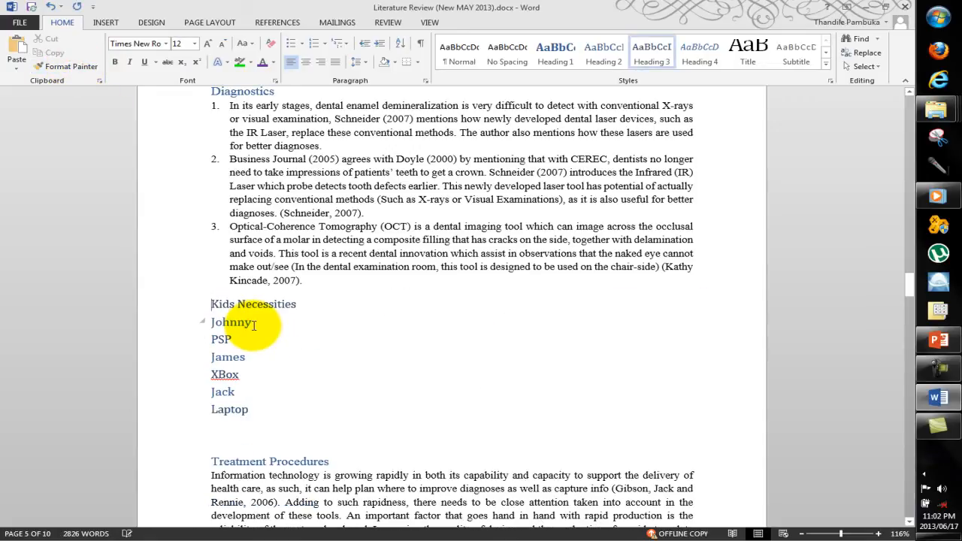
drag(249, 415, 220, 375)
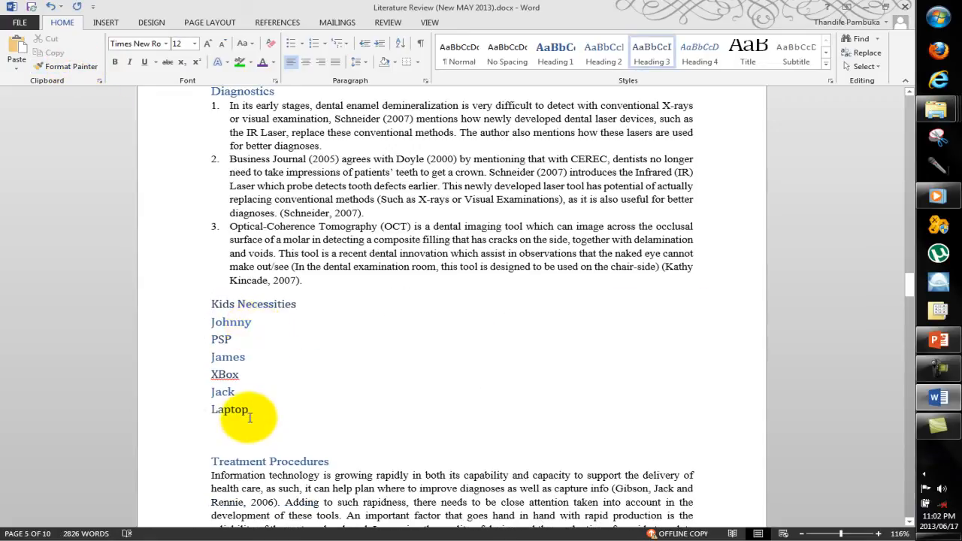
drag(178, 334, 150, 237)
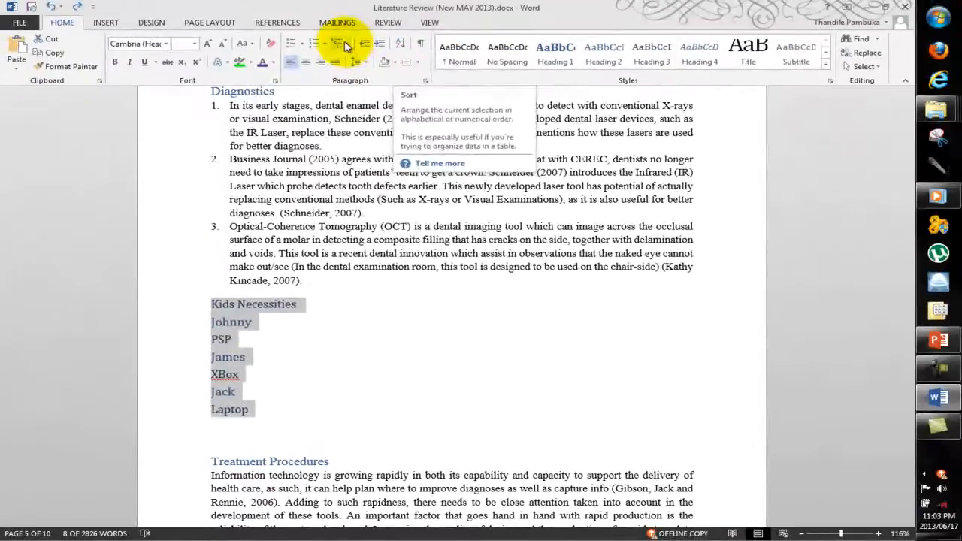
click(343, 43)
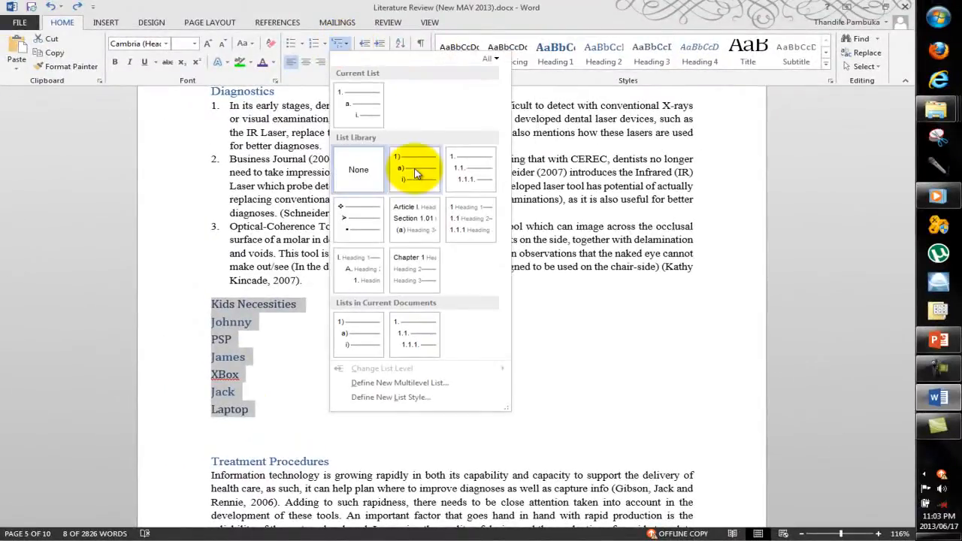
mouse_move(451, 219)
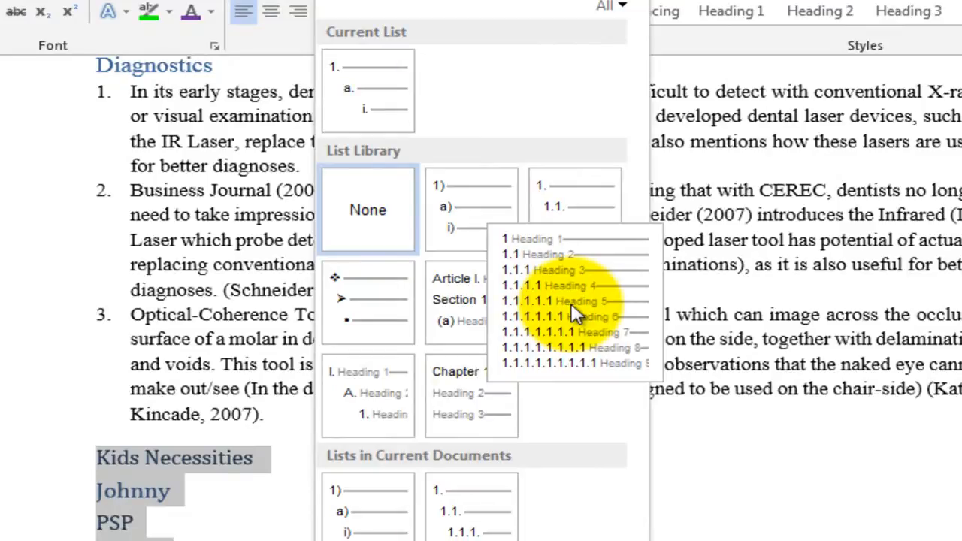
click(575, 314)
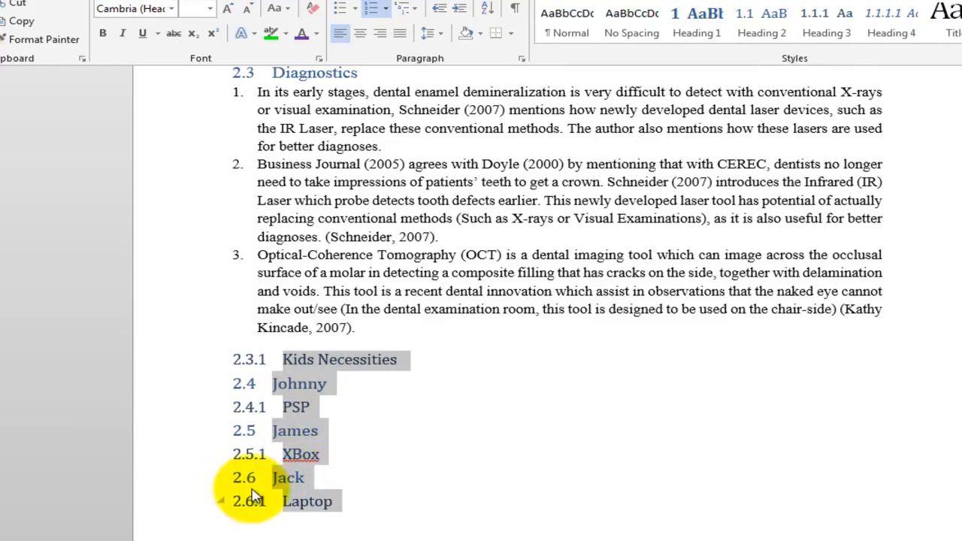
Step: Apply the Heading 1 style to the Kids Necessities line
click(319, 364)
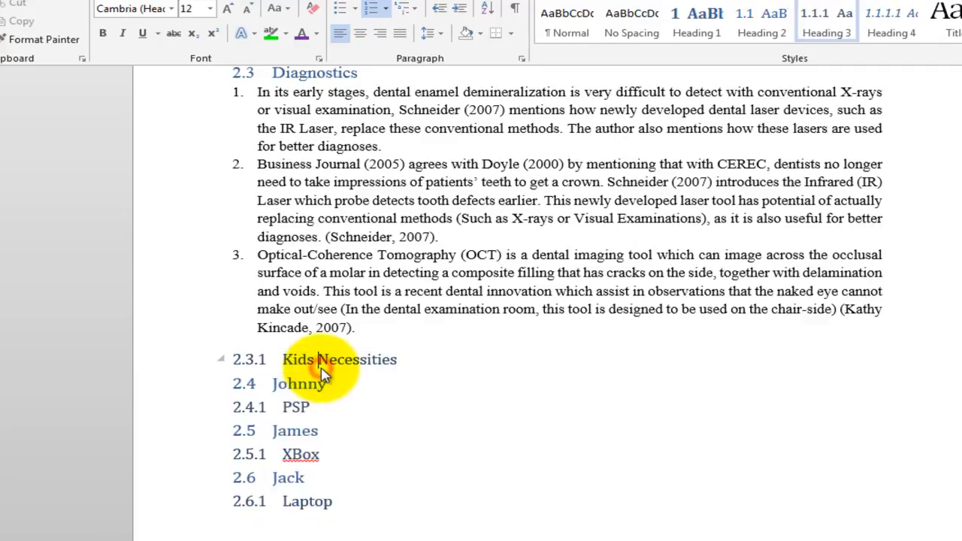
click(253, 360)
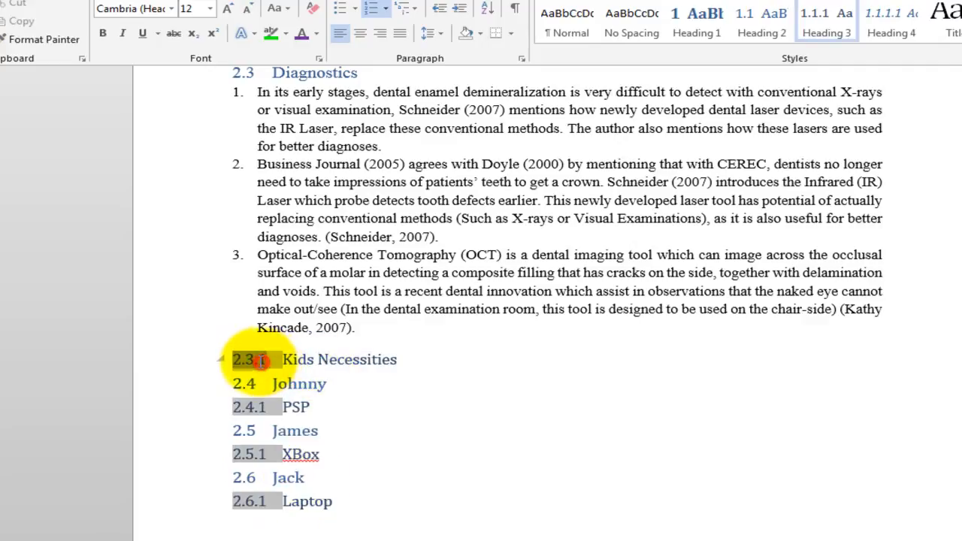
double_click(336, 362)
drag(398, 360, 276, 354)
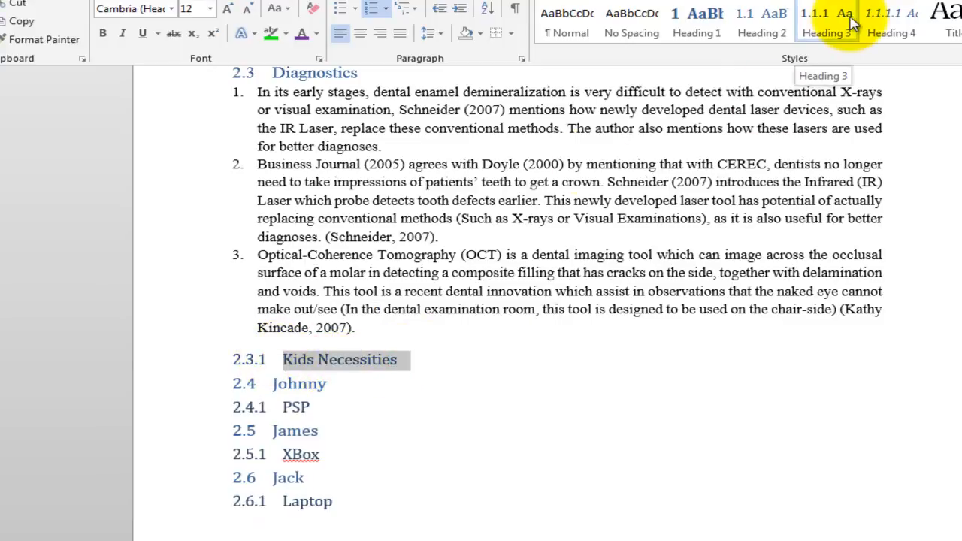
click(278, 384)
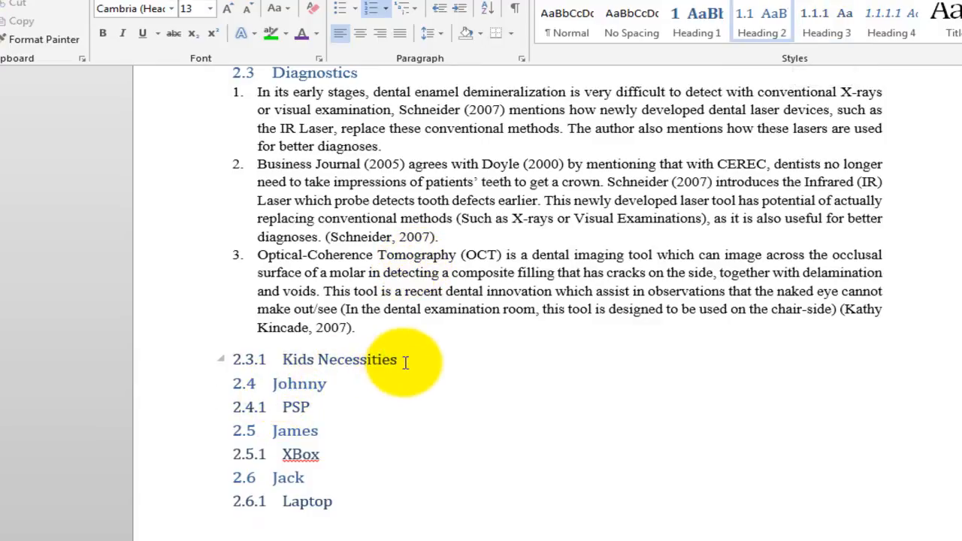
drag(400, 360, 299, 359)
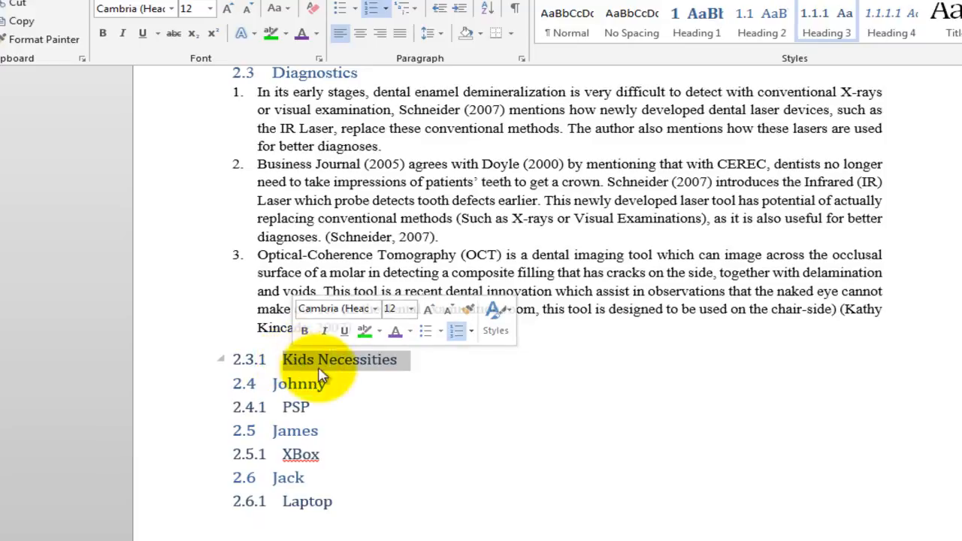
click(689, 39)
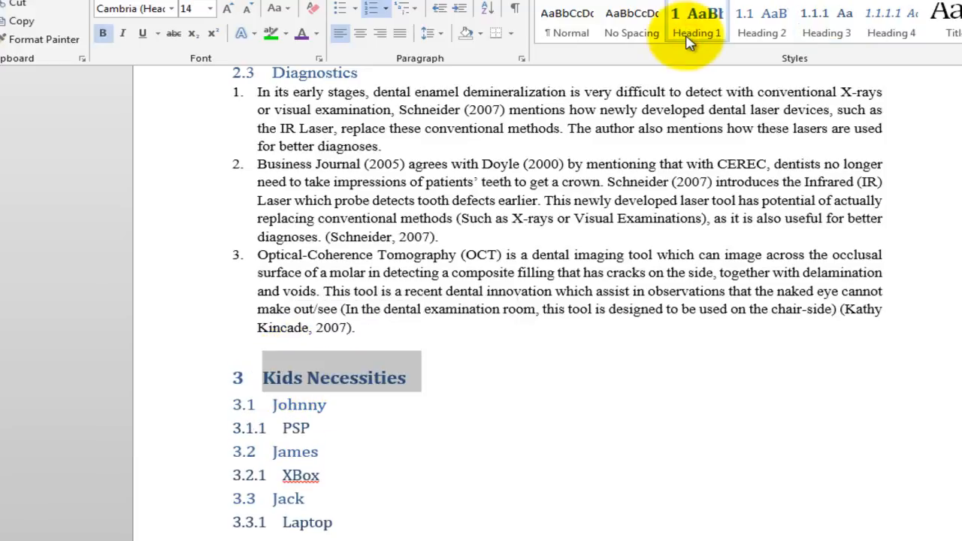
click(350, 508)
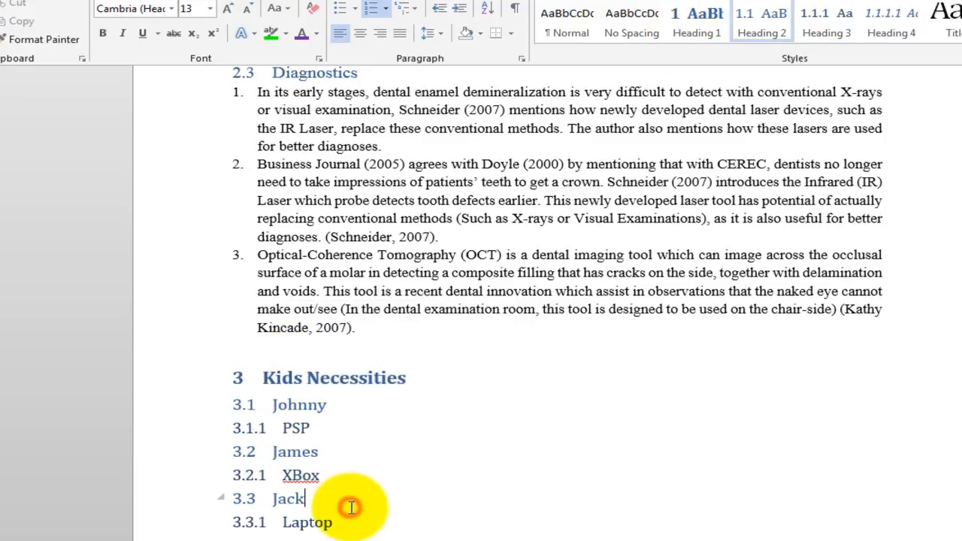
Step: Correct XBox to Xbox in the list and remove the blank line added below it
click(245, 378)
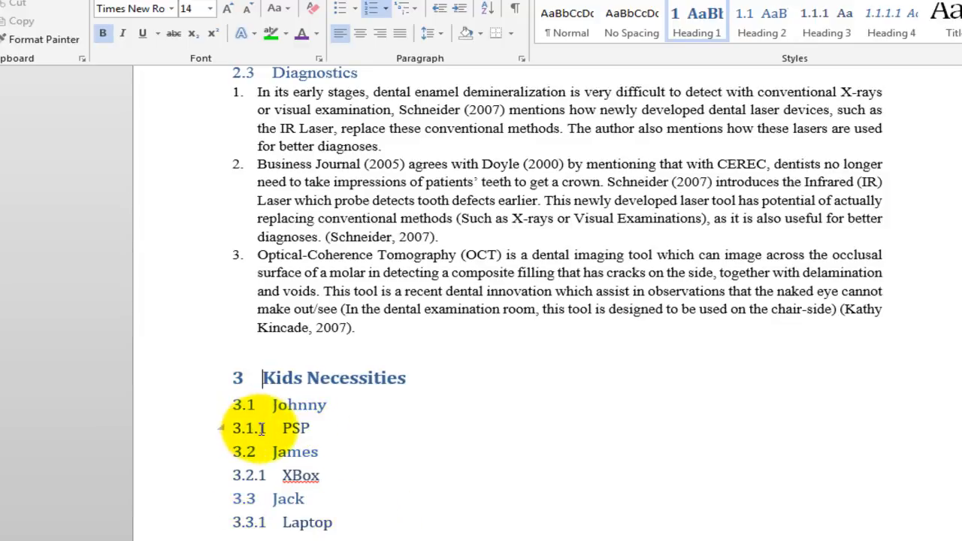
click(308, 428)
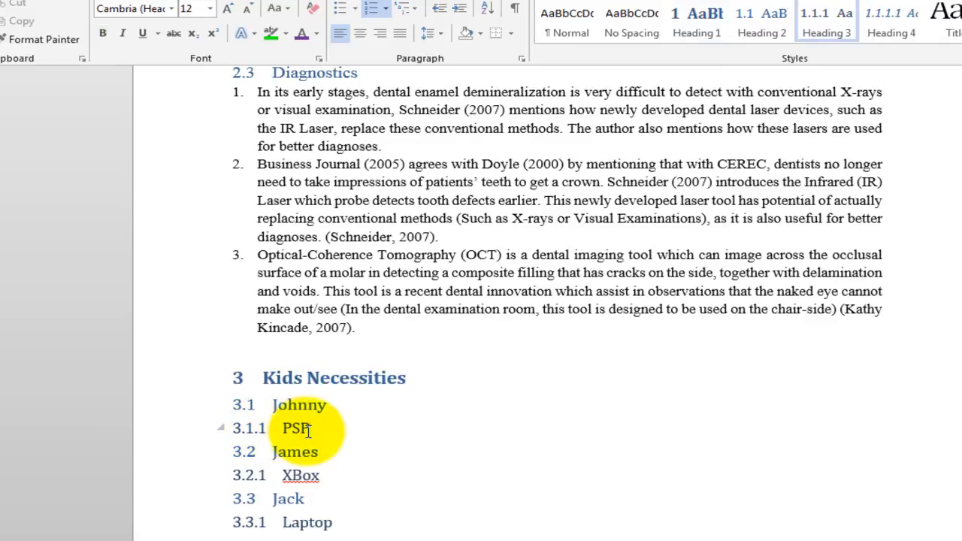
key(Return)
key(BackSpace)
key(Return)
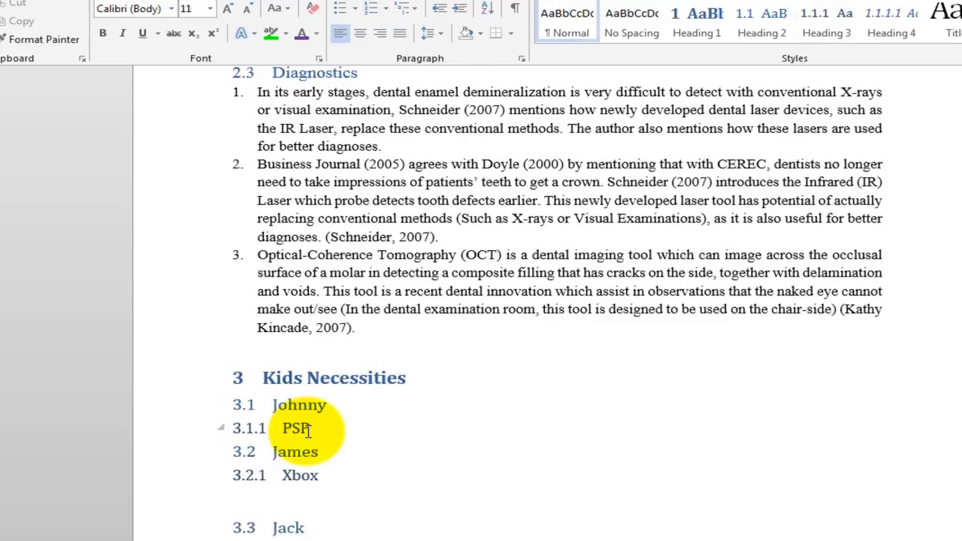
key(BackSpace)
Step: Examine the heading numbers on each level of the Kids Necessities list and the sections around it
key(Up)
key(Up)
key(Up)
key(Up)
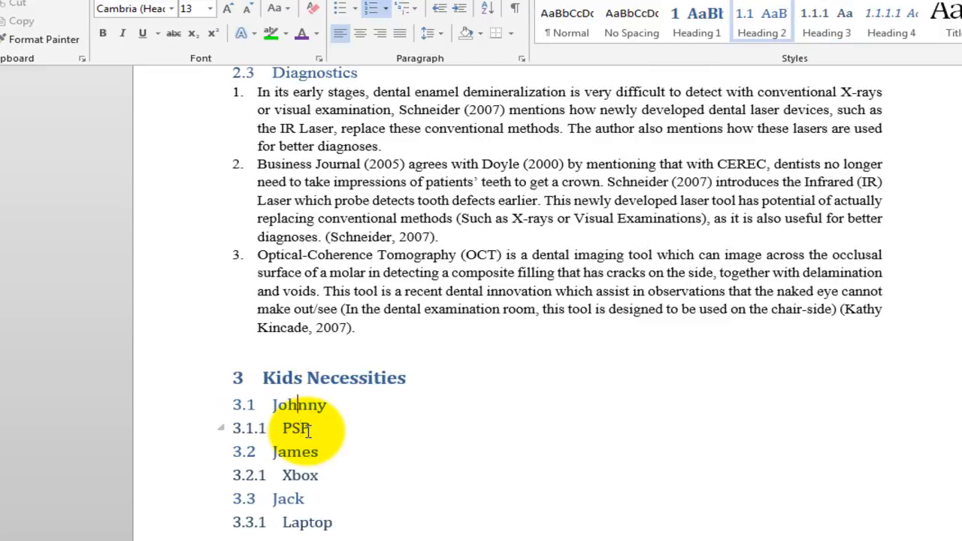
key(shift+Up)
key(Down)
key(Down)
key(shift+Down)
key(shift+Down)
key(shift+Up)
key(shift+Up)
key(shift+Up)
key(Down)
key(Down)
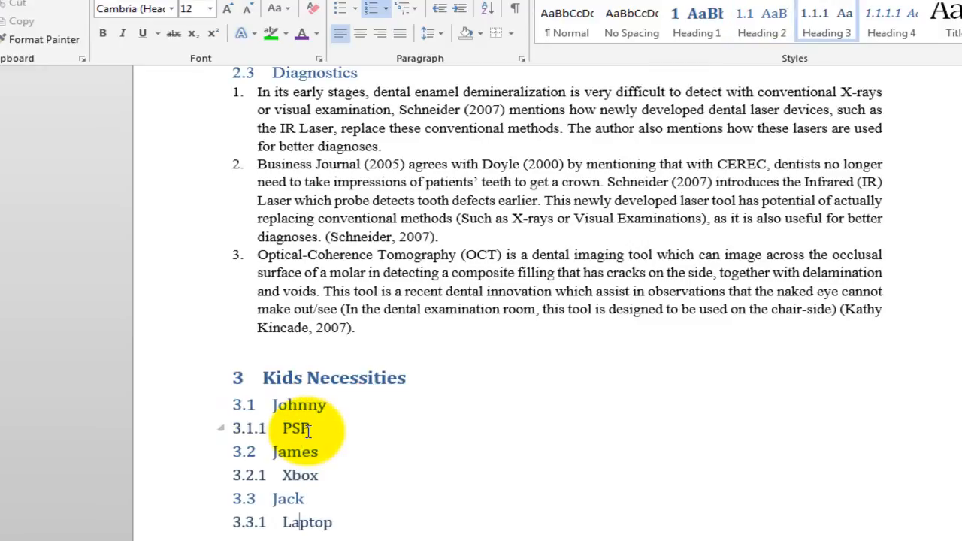
key(shift+Up)
key(Down)
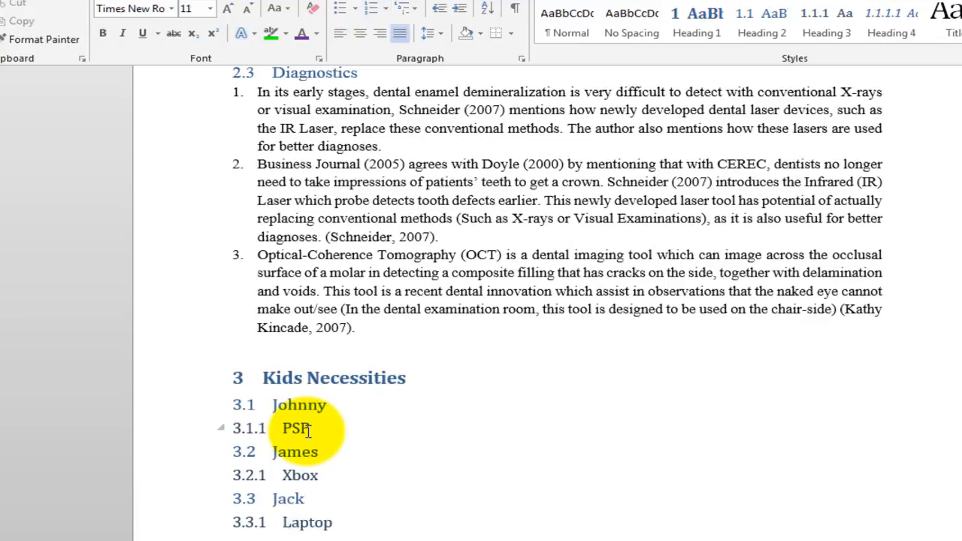
key(shift+Up)
key(shift+Up)
key(shift+Up)
key(shift+Up)
key(shift+Up)
key(shift+Up)
key(shift+Up)
key(shift+Down)
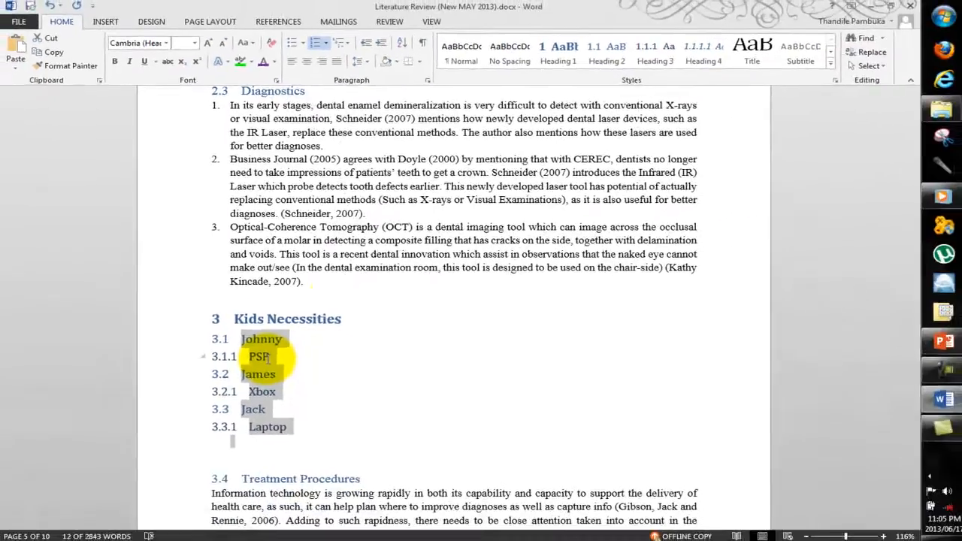
click(405, 344)
scroll(339, 292, up, 3)
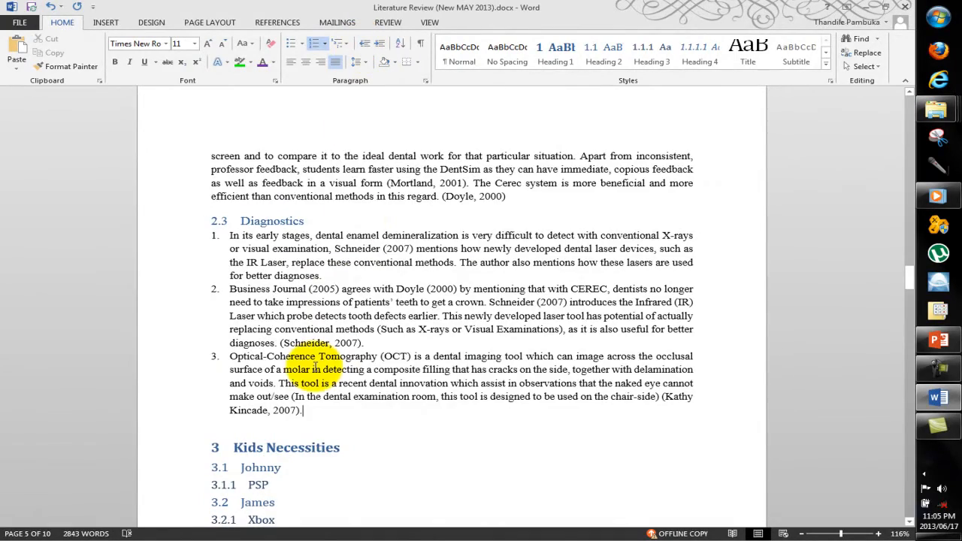
scroll(316, 366, down, 3)
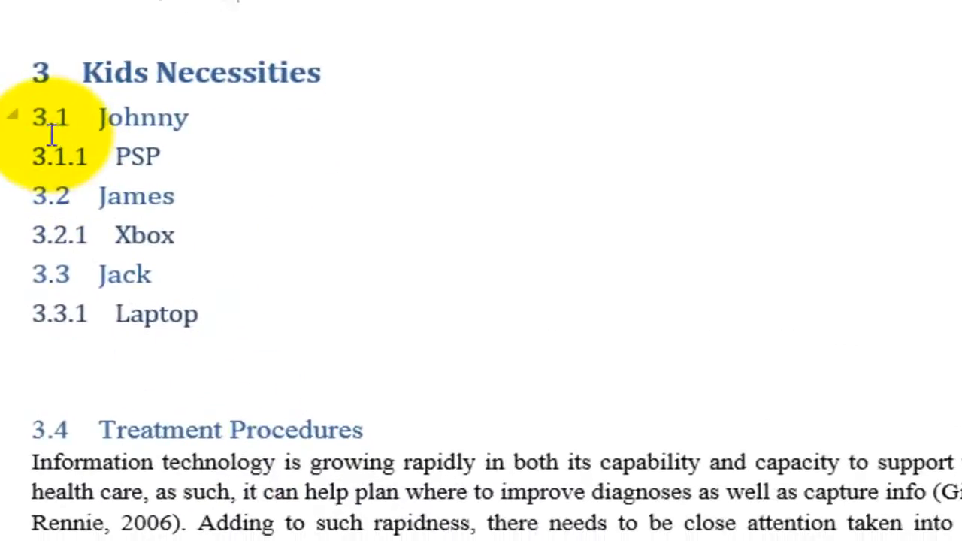
click(265, 414)
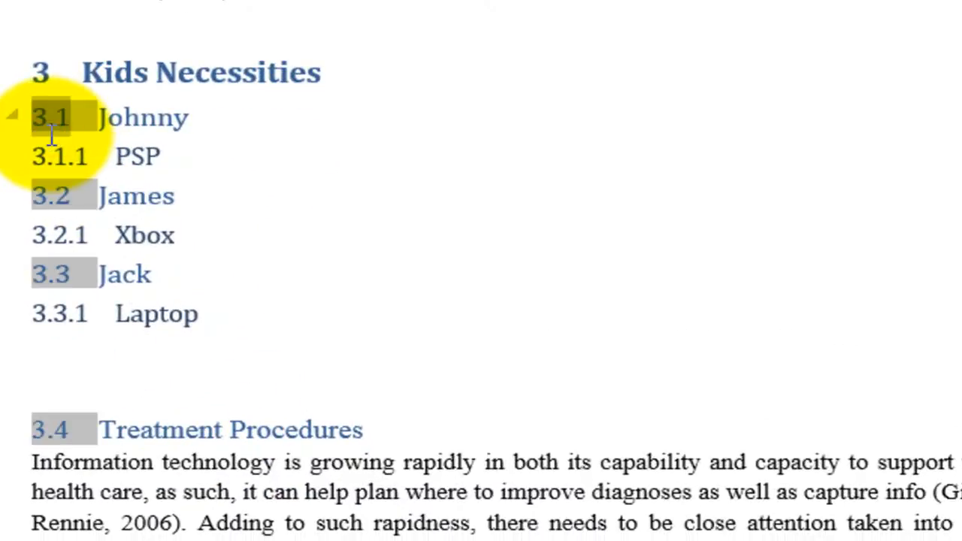
click(165, 263)
Step: Set the multilevel list of all lines from Kids Necessities to Laptop to None
mouse_move(223, 337)
mouse_down()
mouse_move(117, 160)
mouse_move(85, 84)
mouse_up()
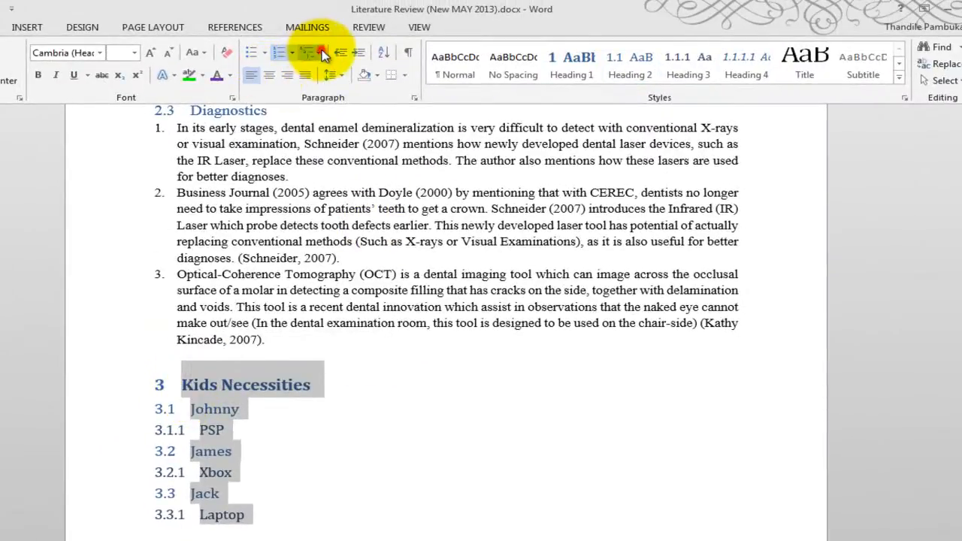
click(314, 52)
click(320, 201)
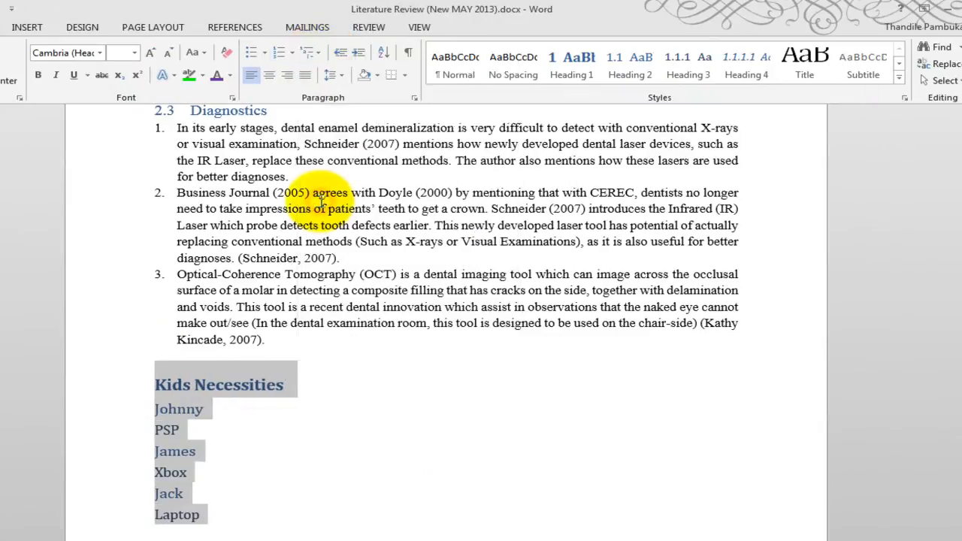
click(265, 459)
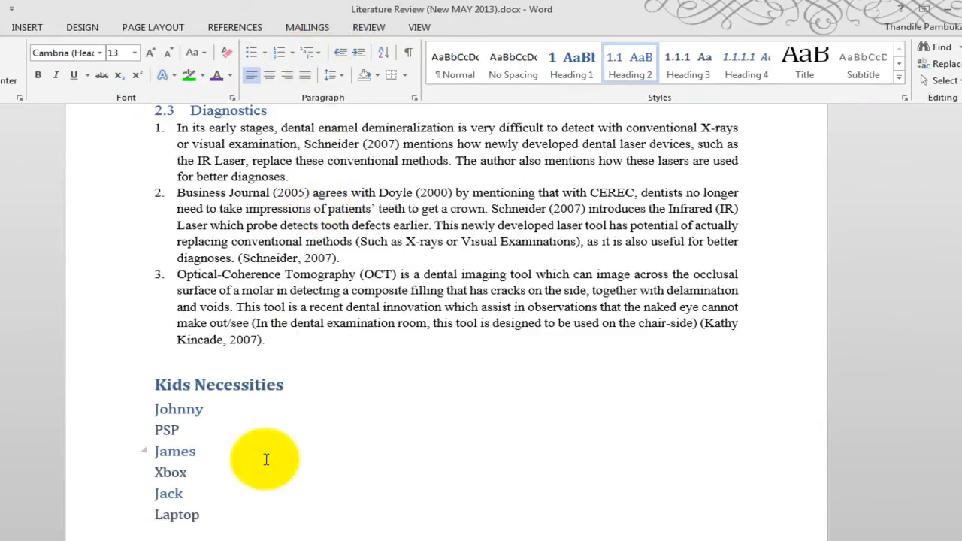
click(311, 53)
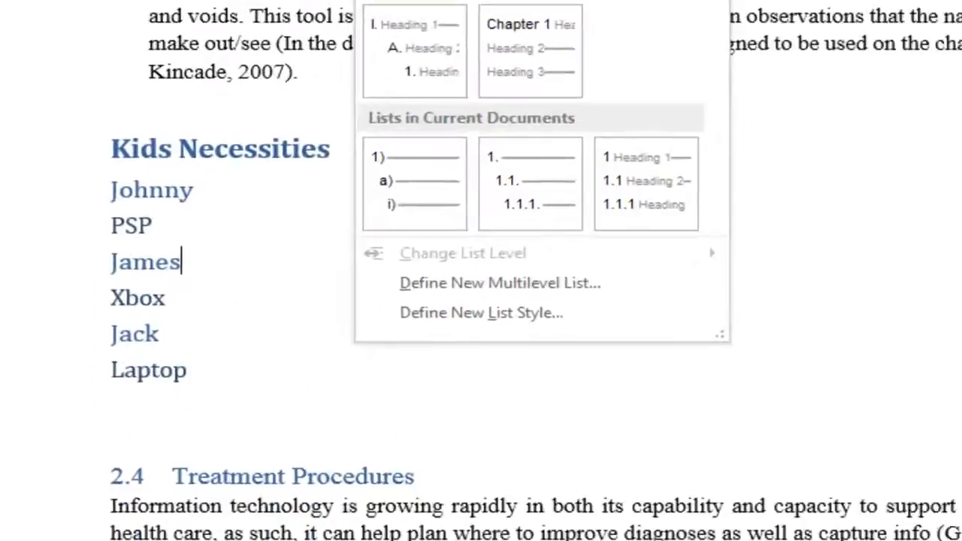
key(Escape)
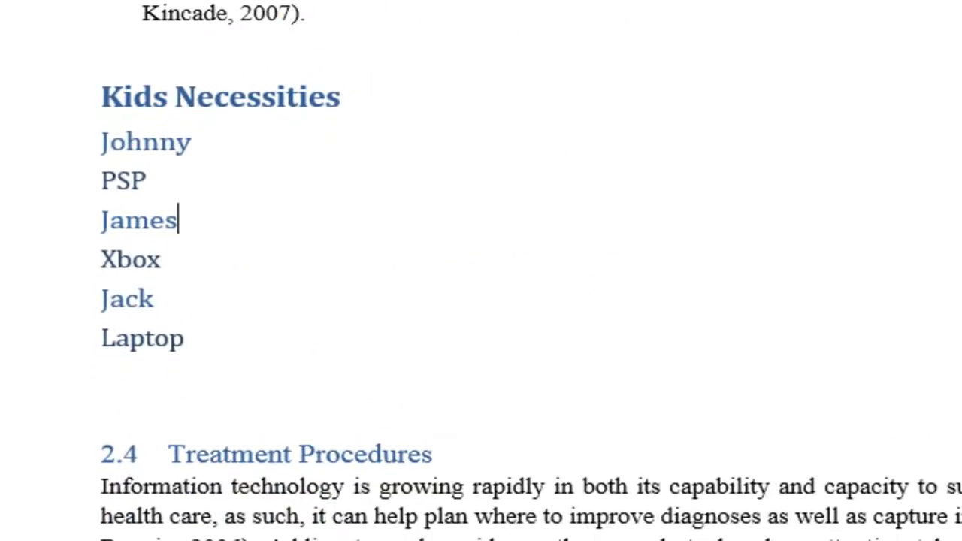
Step: Undo the numbering removal on the Kids Necessities list and check the numbers of its headings and of Treatment Procedures
click(128, 340)
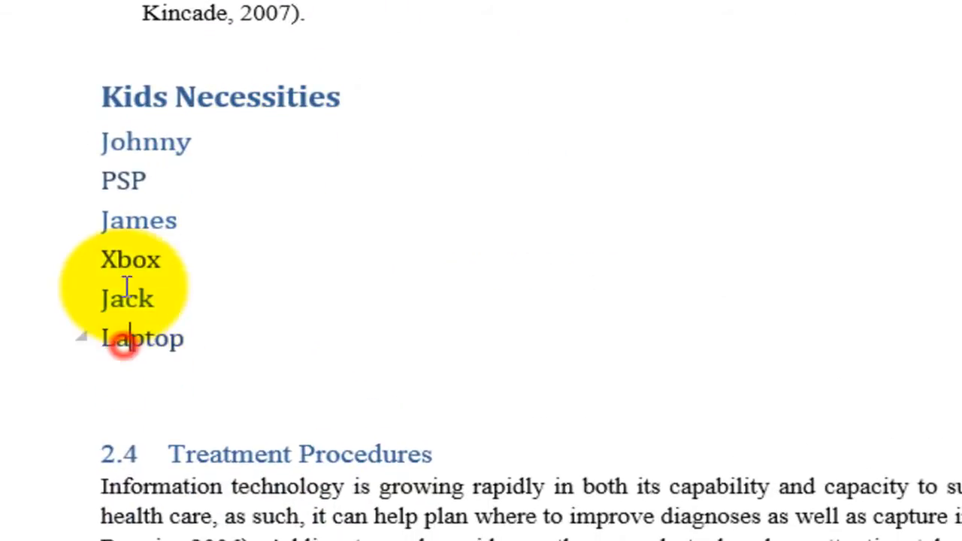
click(102, 96)
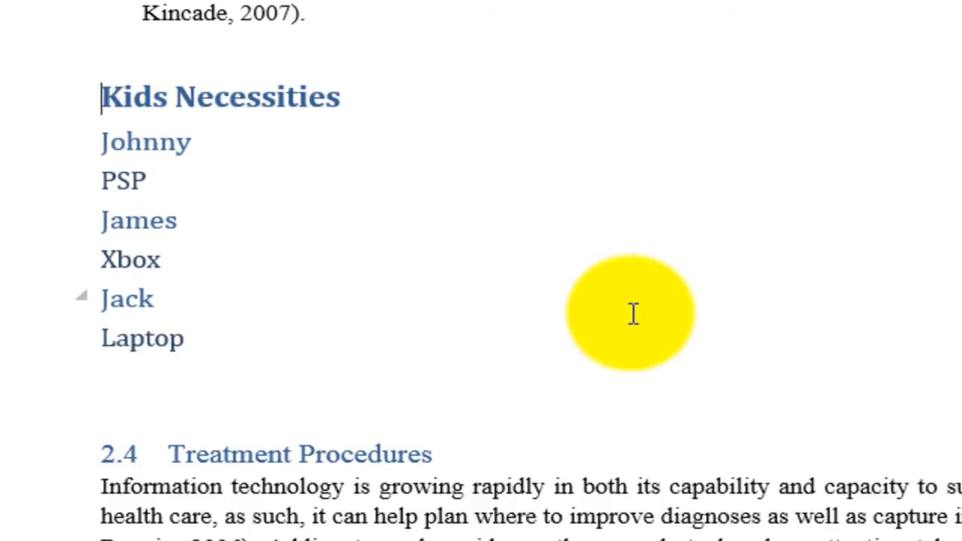
key(ctrl+z)
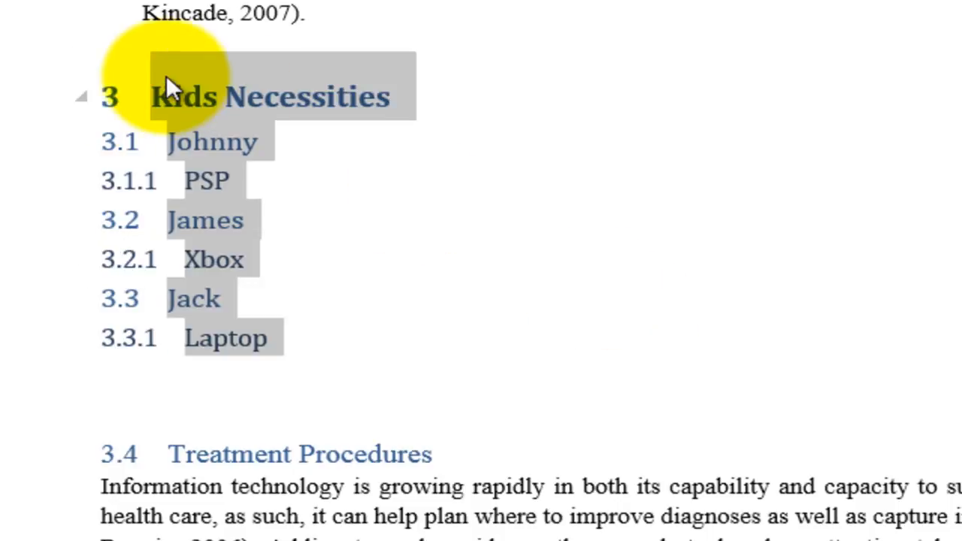
click(120, 94)
click(113, 92)
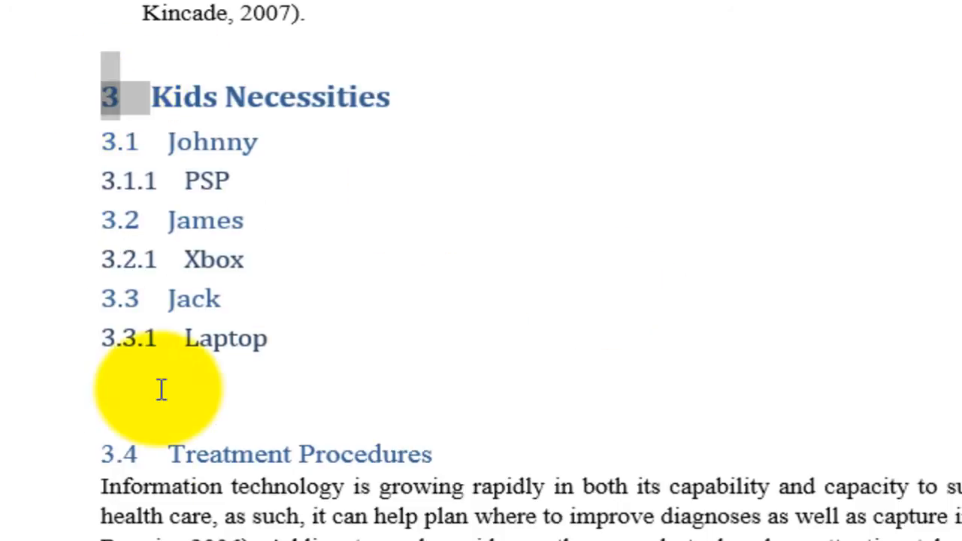
click(126, 456)
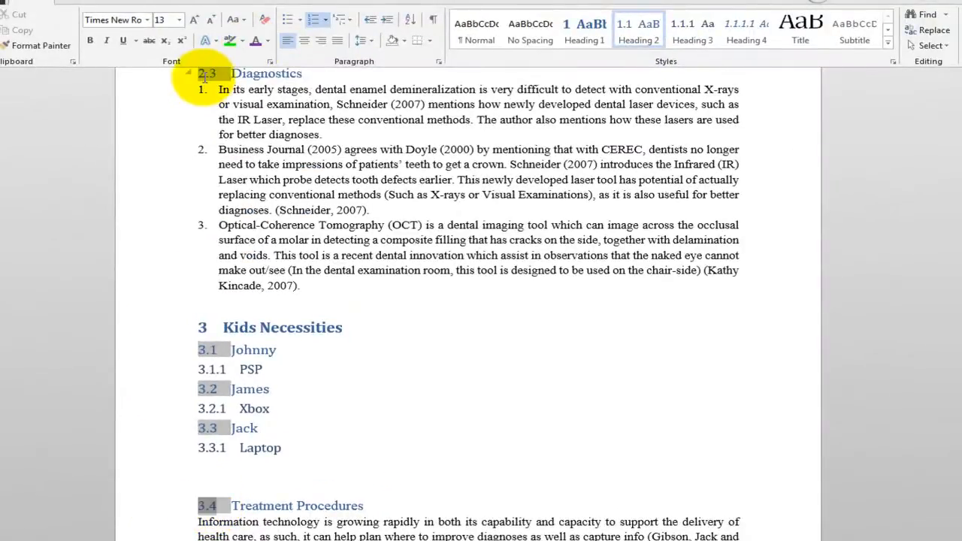
click(202, 327)
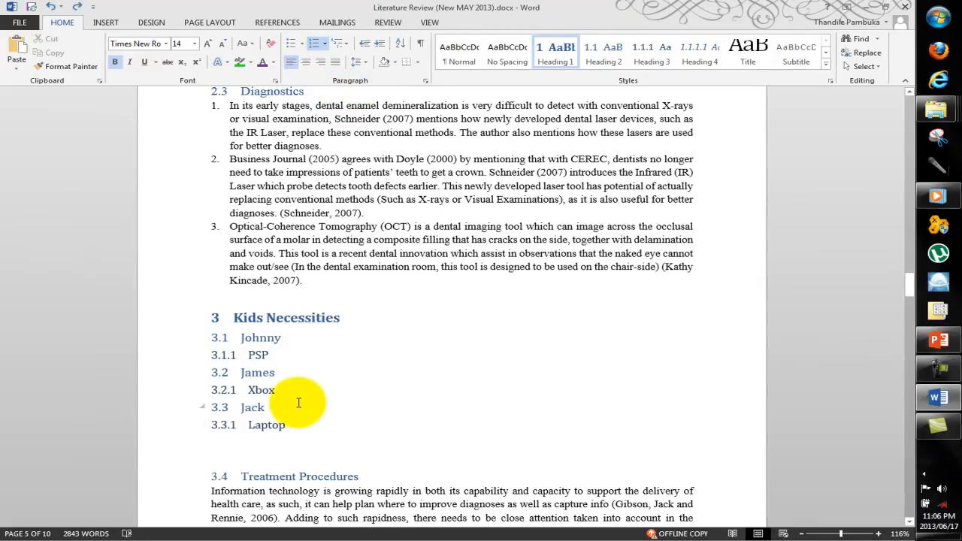
Step: Remove the multilevel numbering from the whole Kids Necessities list, leaving the other document headings numbered
shift+click(288, 425)
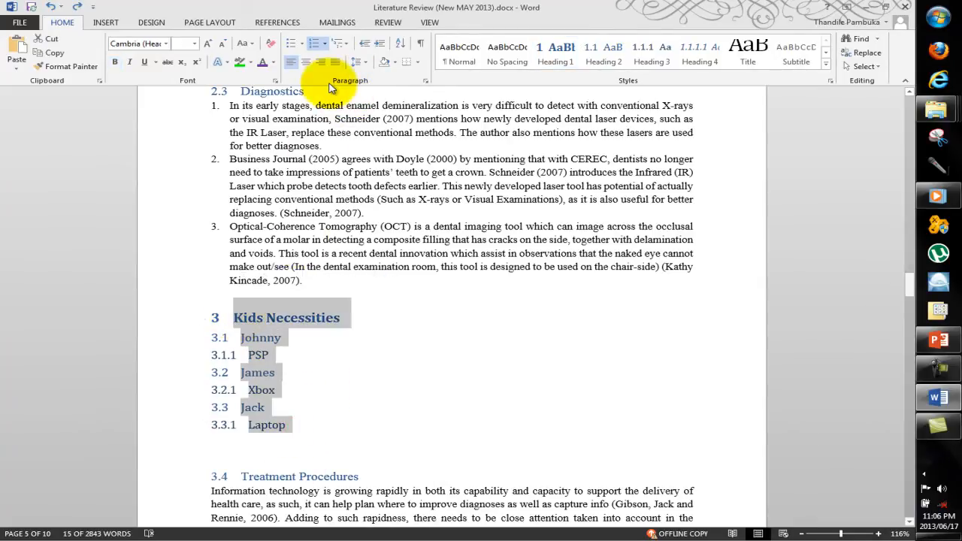
click(344, 42)
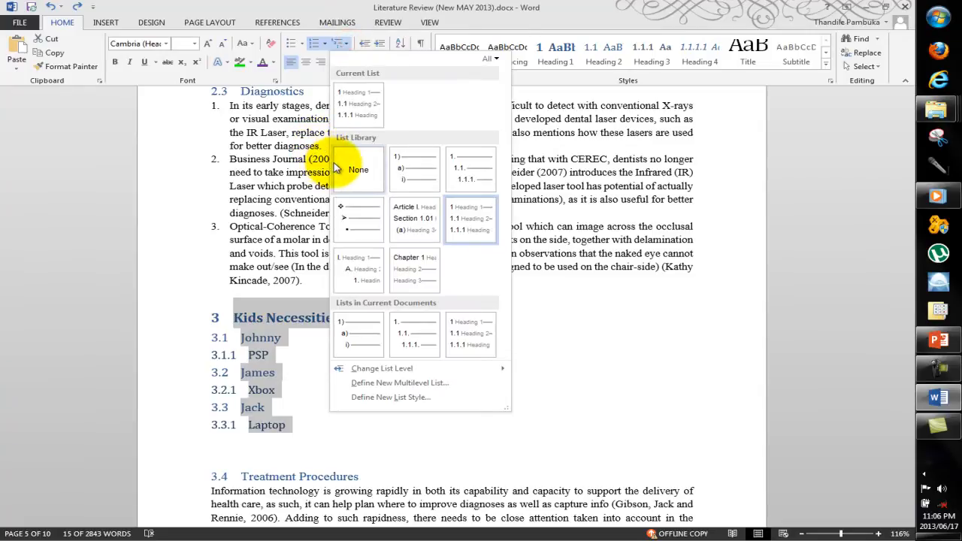
click(340, 165)
click(279, 425)
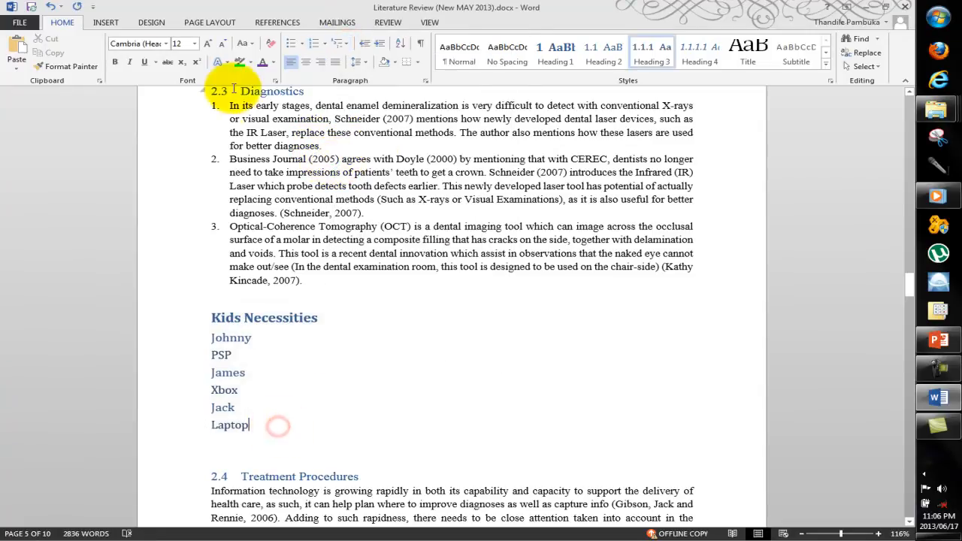
Step: Increase the indent of all six lines below the Kids Necessities heading, down to Laptop, by one level
click(220, 477)
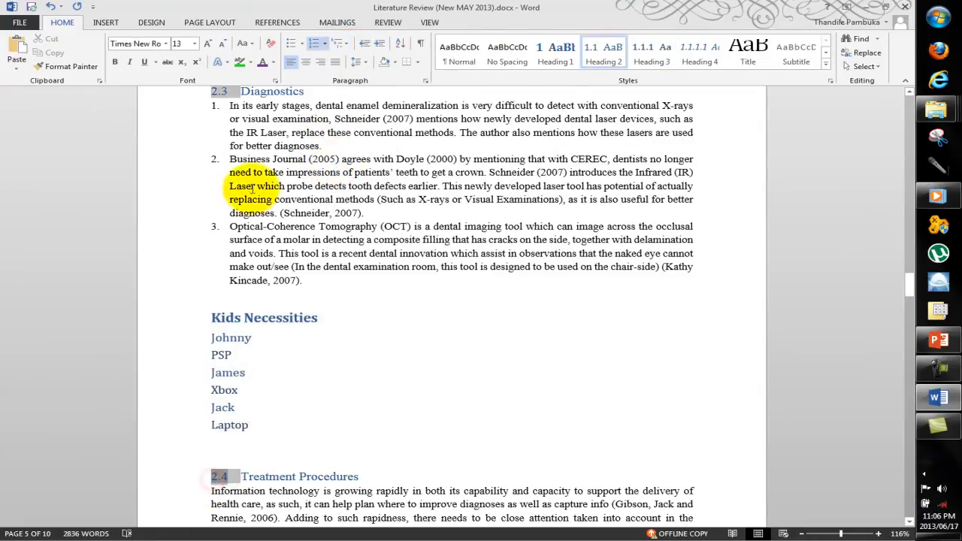
click(276, 473)
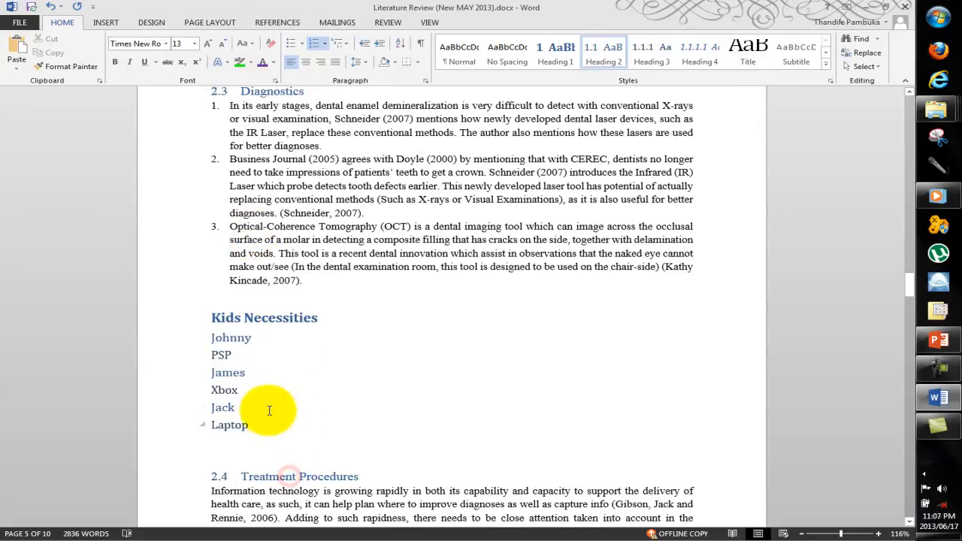
click(266, 424)
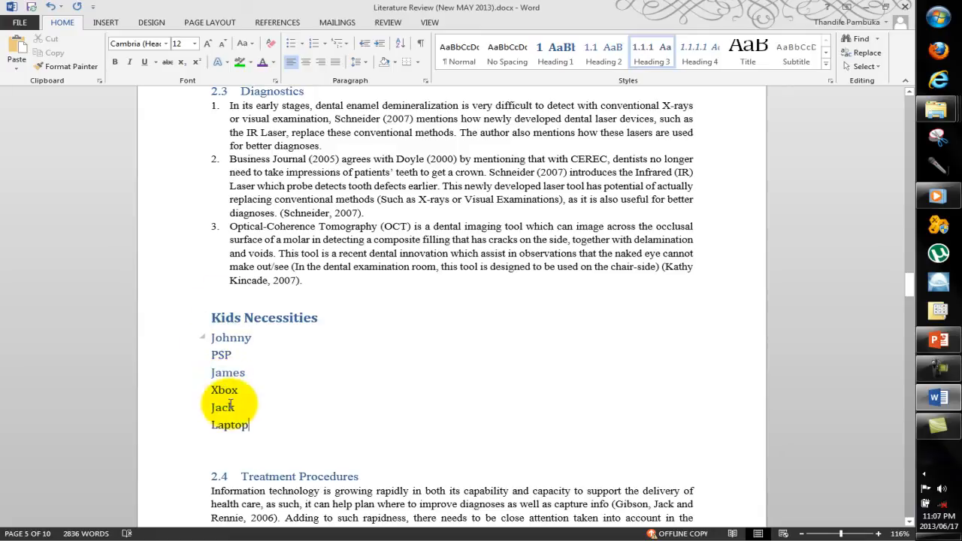
drag(251, 427, 216, 346)
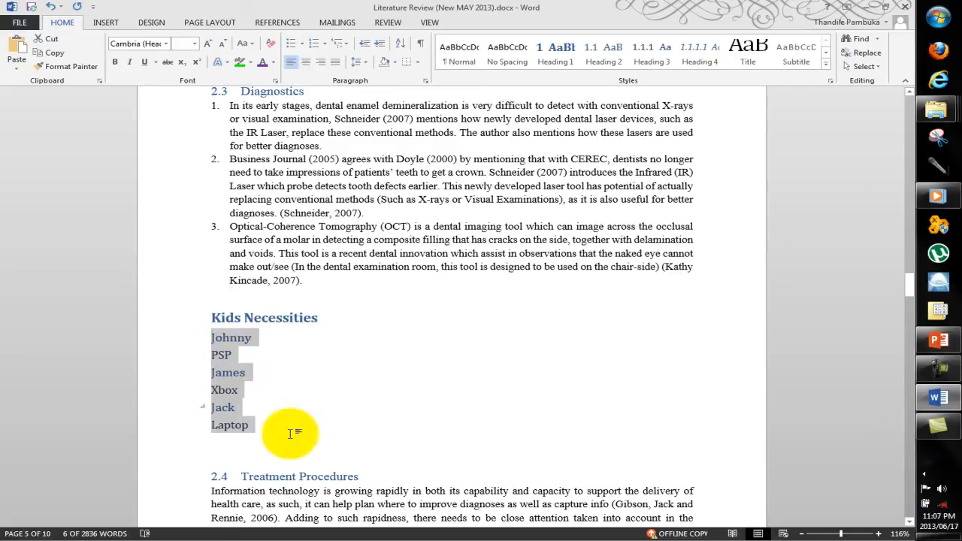
click(383, 49)
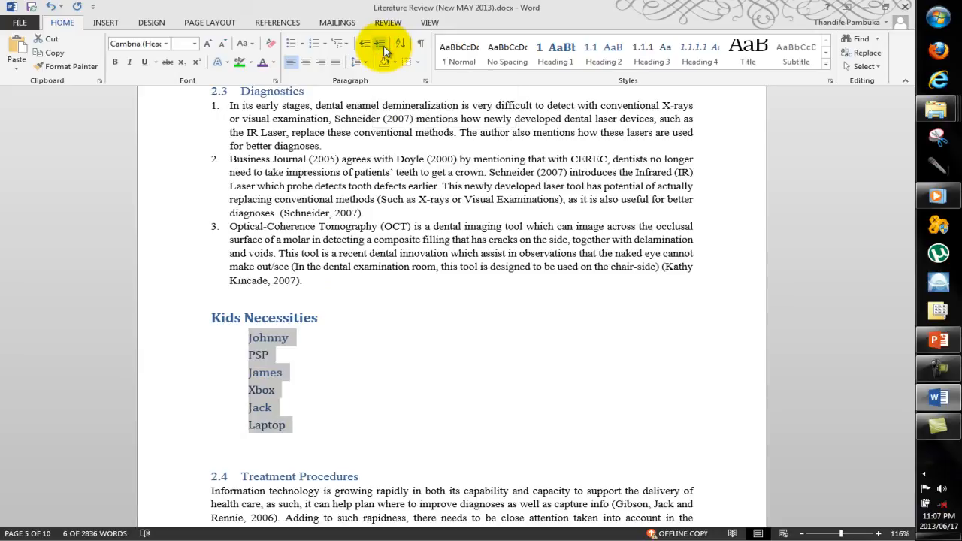
Step: Indent the item lines PSP, Xbox and Laptop one level further than the kids' names above them
click(245, 373)
click(248, 354)
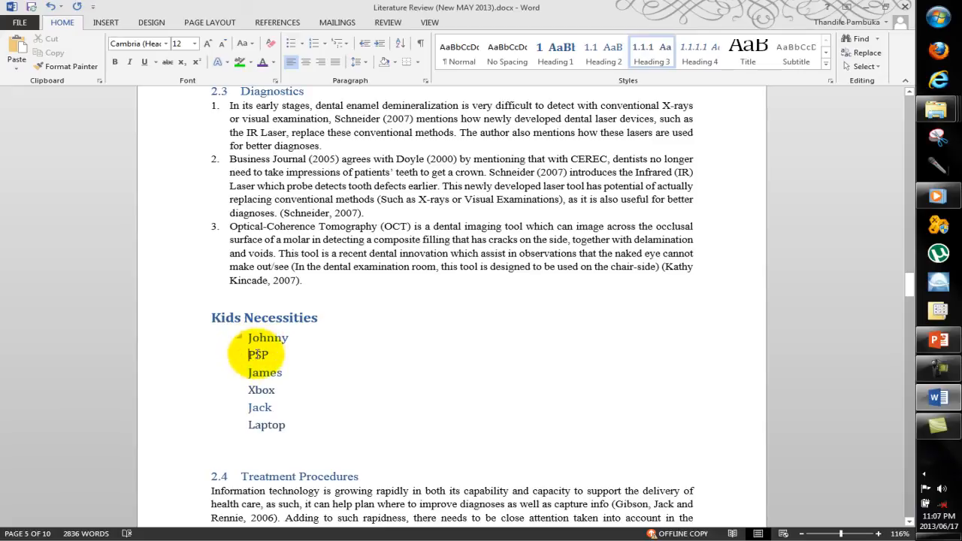
double_click(256, 355)
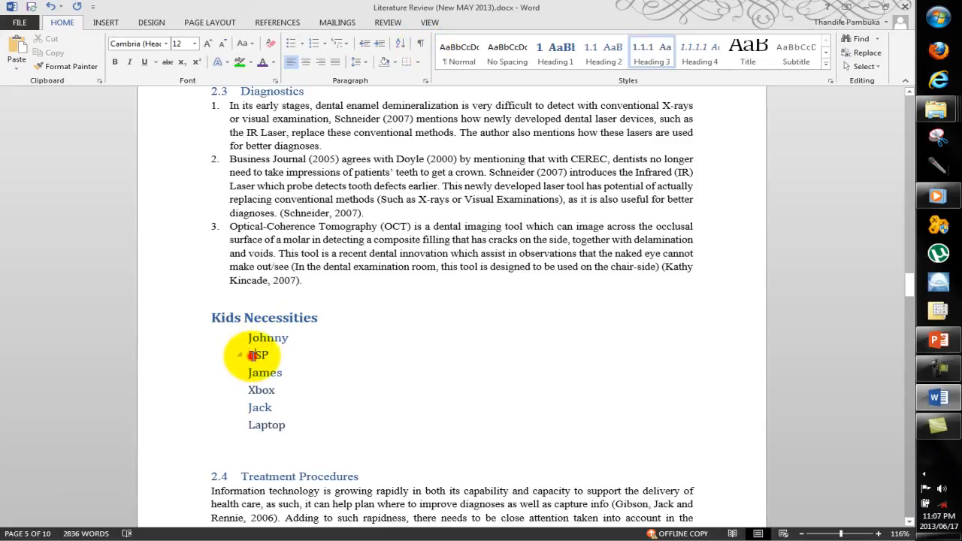
click(381, 43)
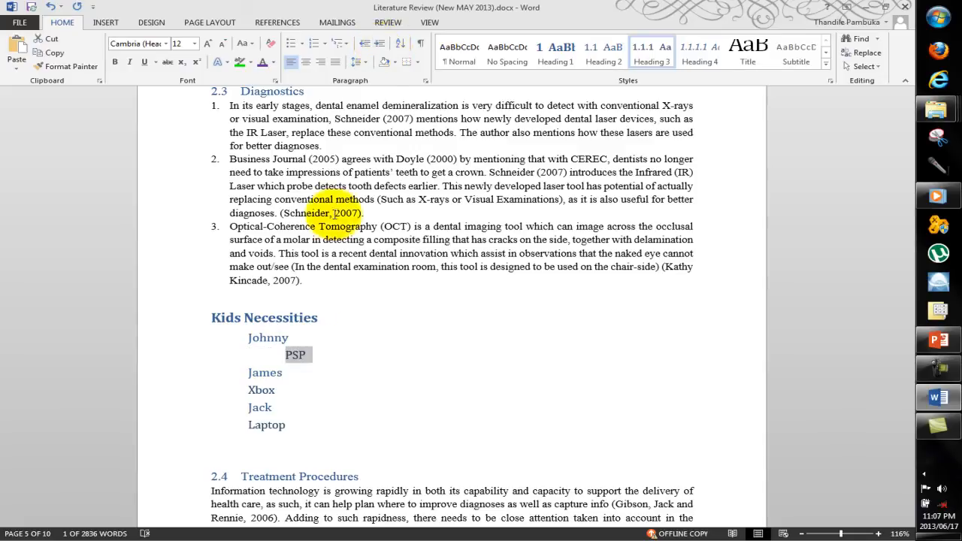
double_click(261, 393)
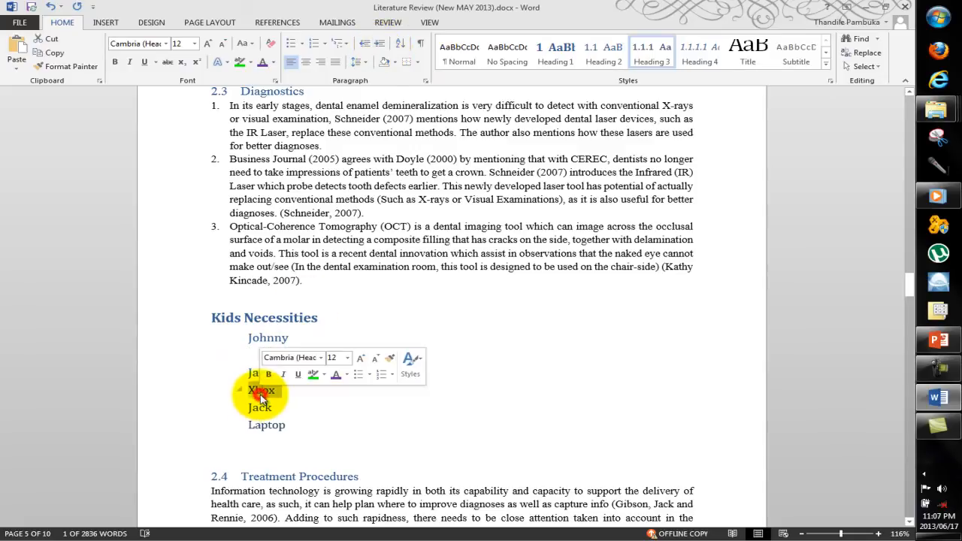
click(381, 44)
double_click(266, 425)
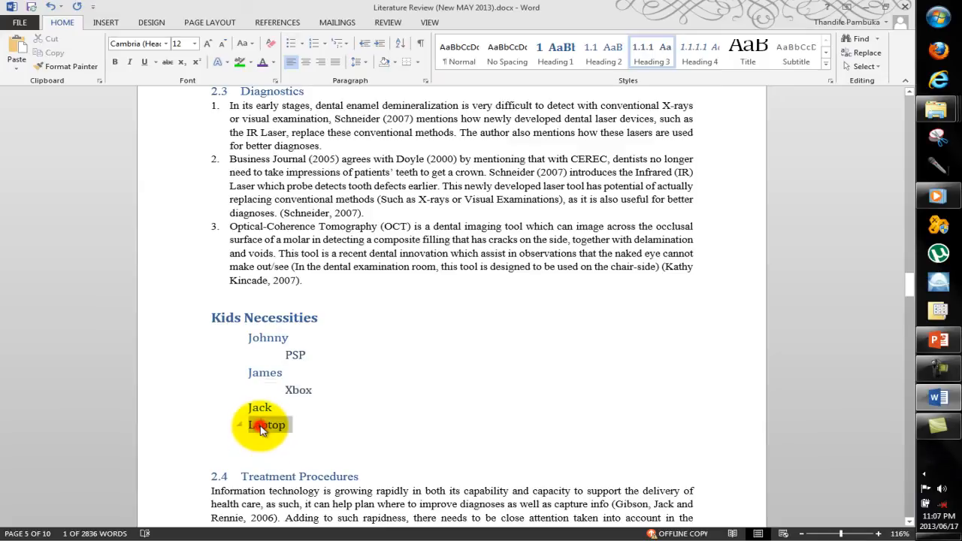
click(381, 44)
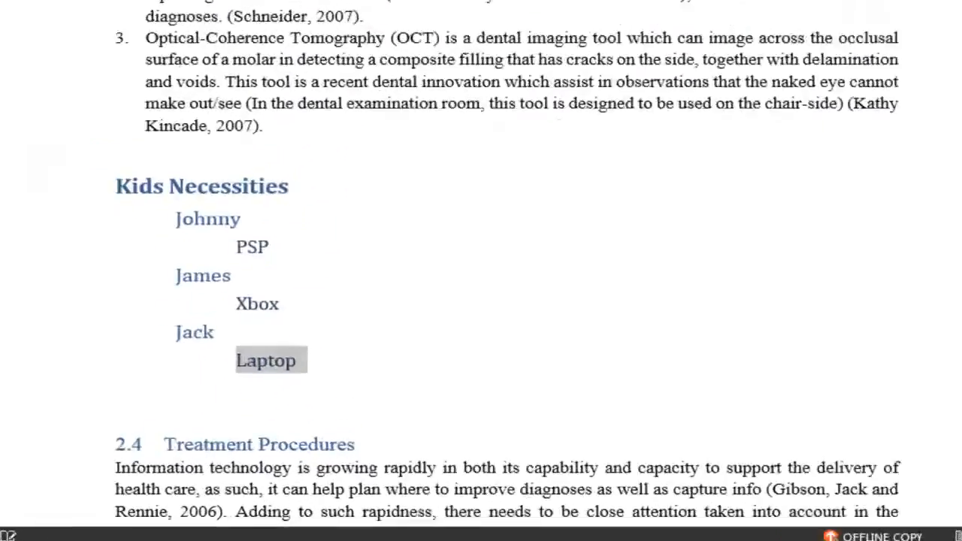
click(426, 434)
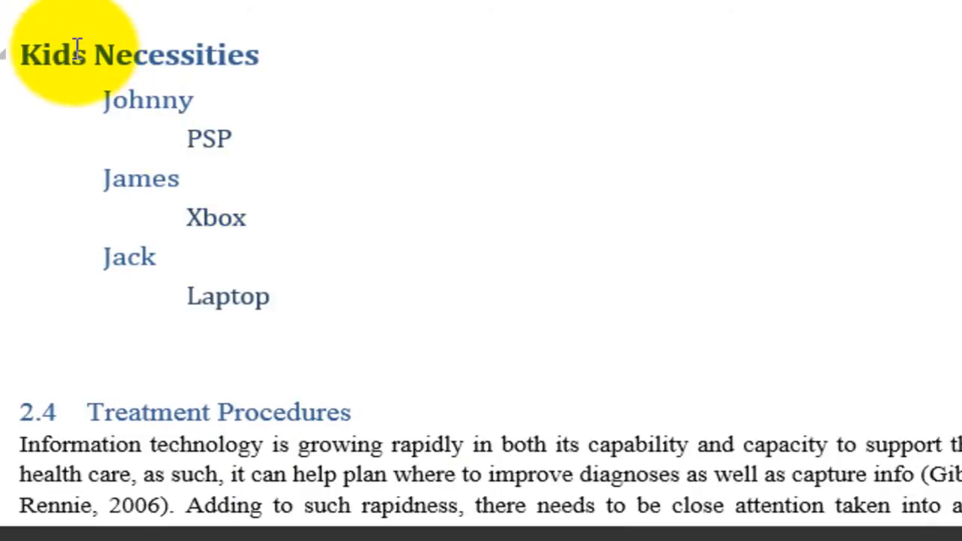
Step: Examine the indentation of the kids' names and their items in the Kids Necessities list
click(105, 100)
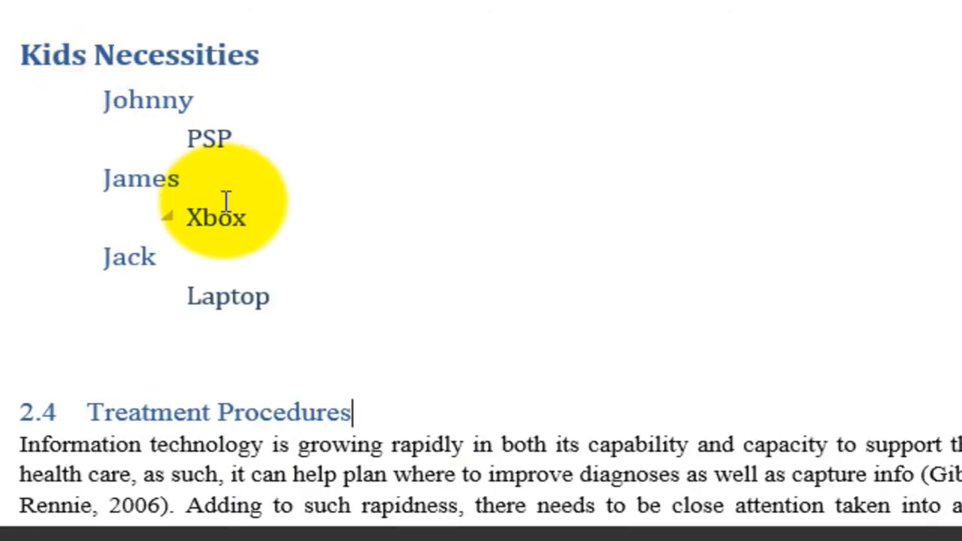
click(162, 100)
click(122, 244)
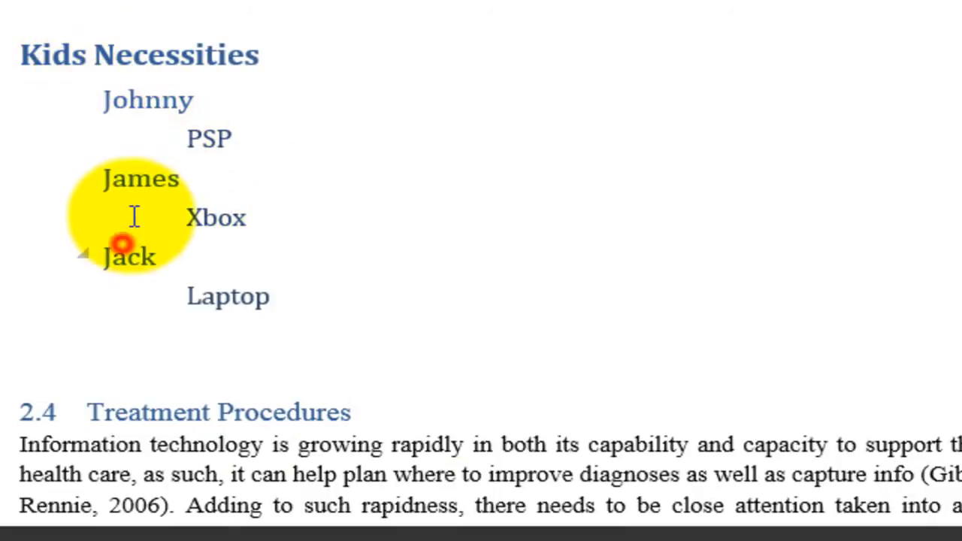
click(133, 200)
click(130, 183)
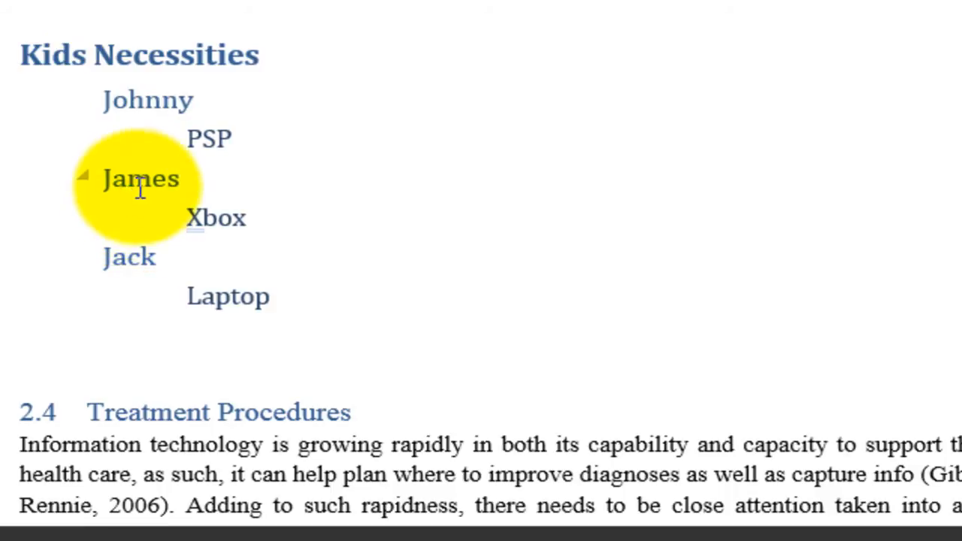
click(183, 114)
click(206, 132)
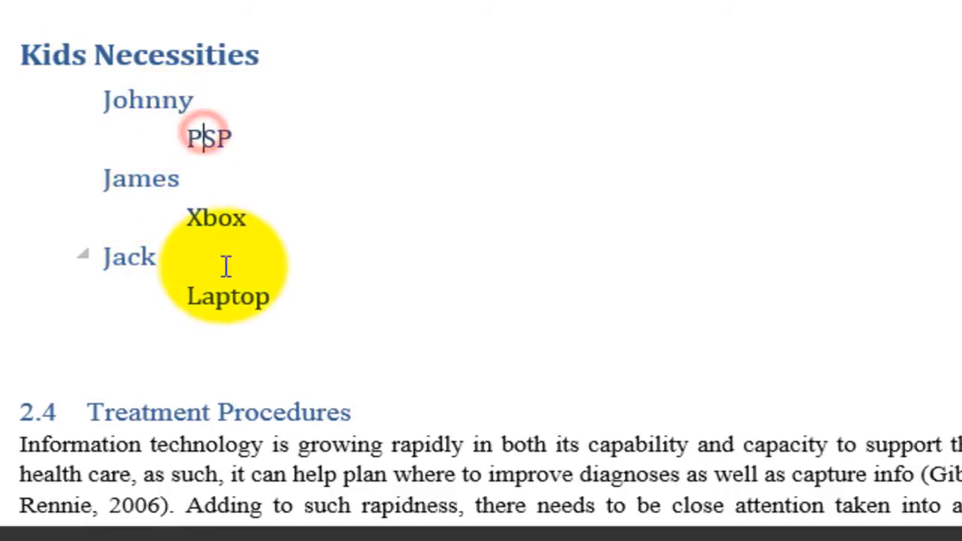
click(159, 185)
click(141, 260)
click(216, 297)
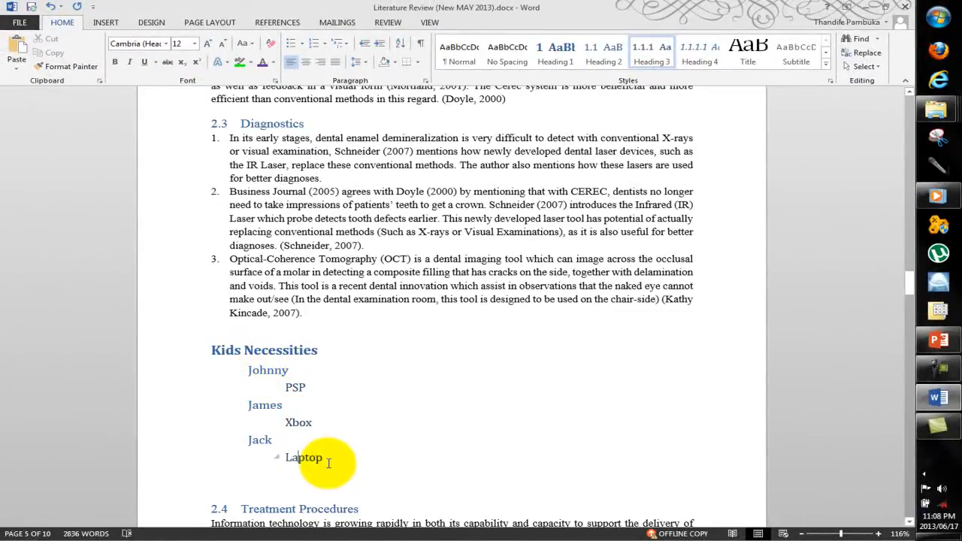
Step: Move the Laptop line one indent level further in, two levels out, and one level in again
click(380, 45)
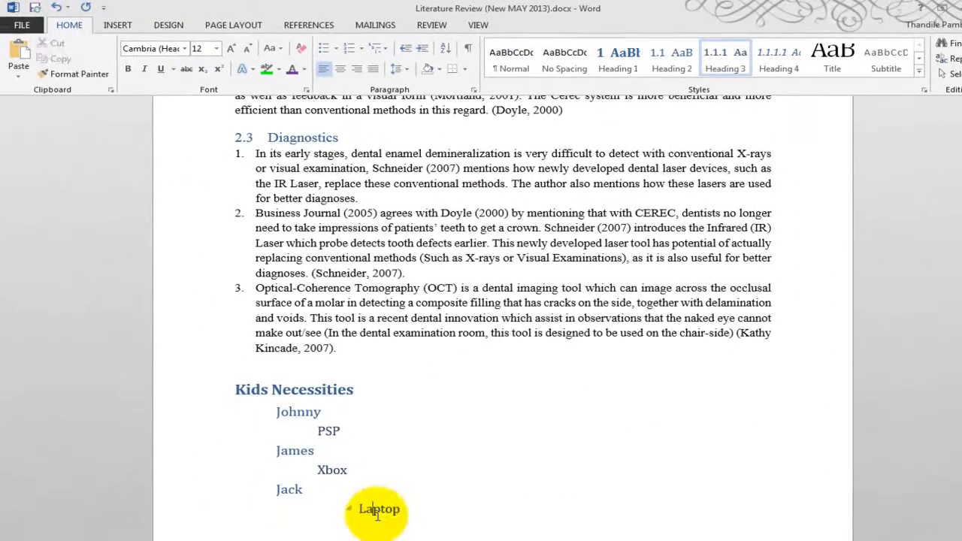
double_click(376, 512)
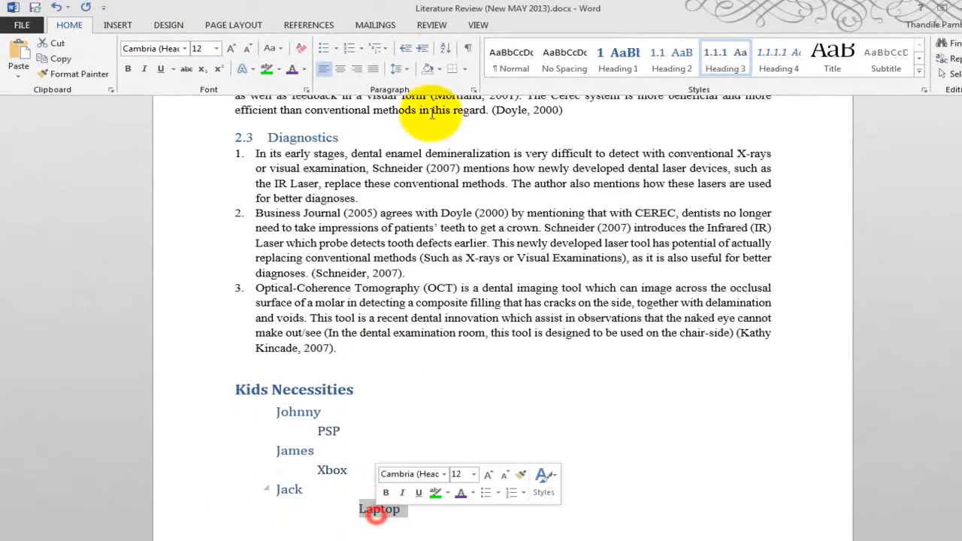
click(410, 48)
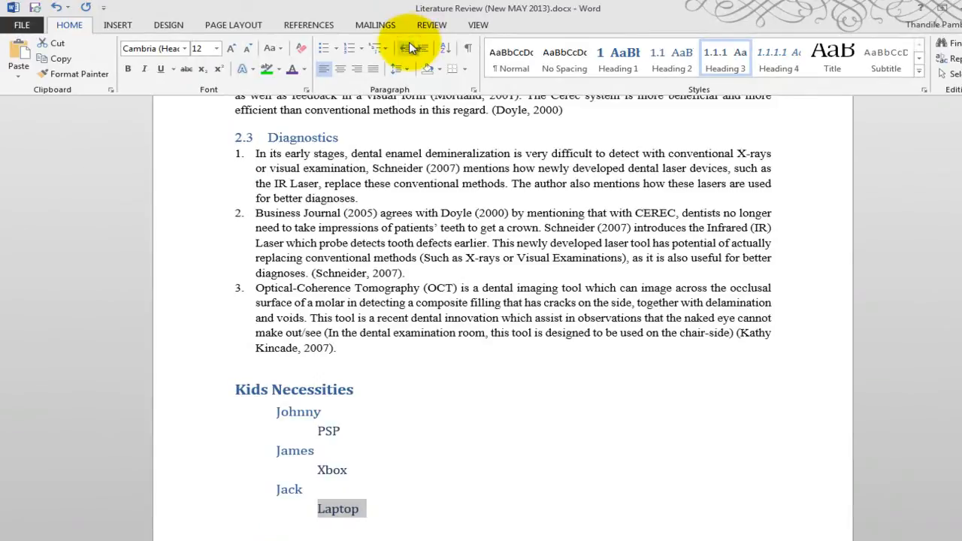
click(410, 48)
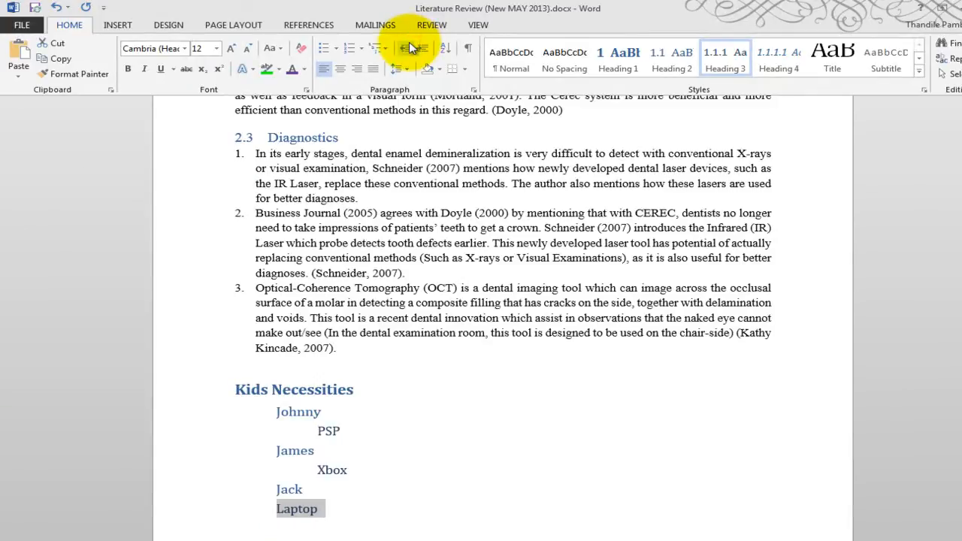
click(419, 50)
click(344, 455)
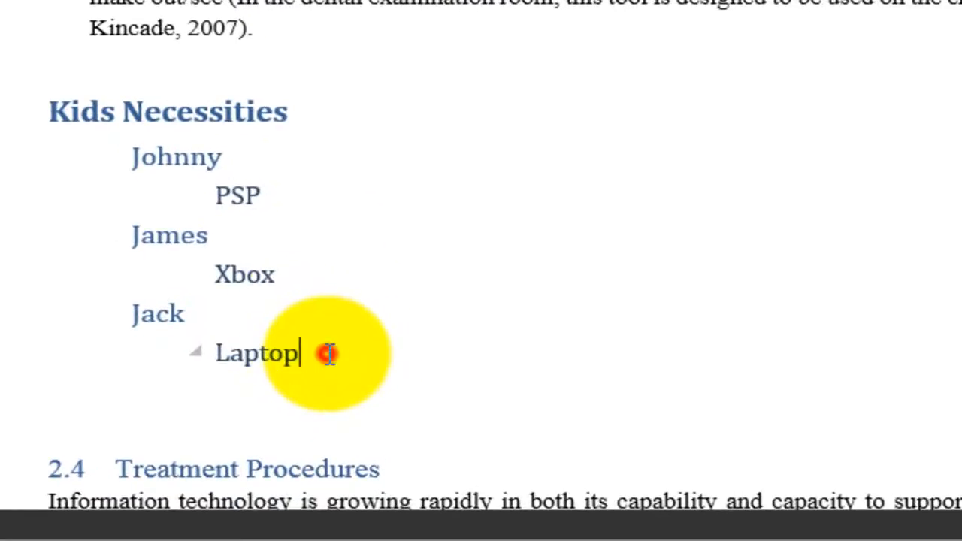
Step: Decrease the indent of all lines below Kids Necessities, down to Laptop, by one level
drag(373, 510, 310, 417)
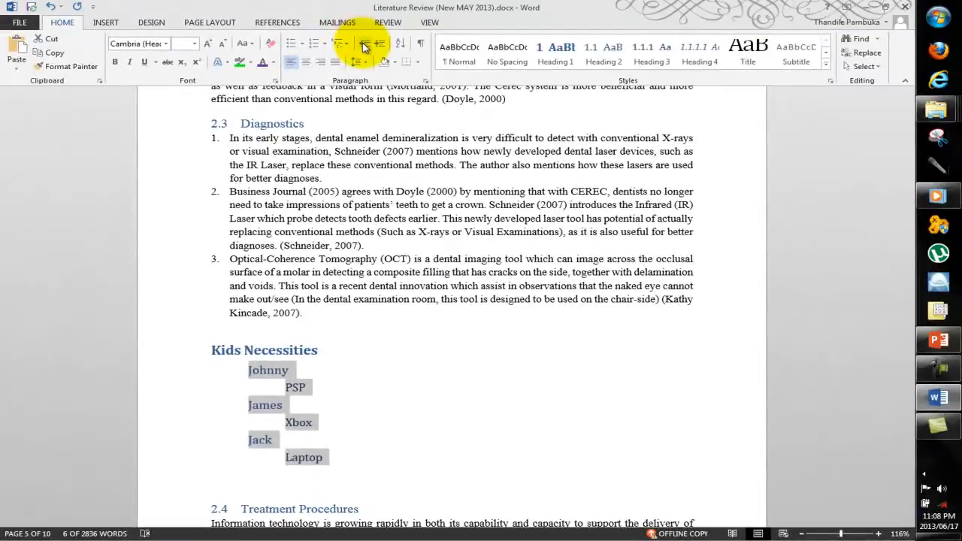
click(363, 43)
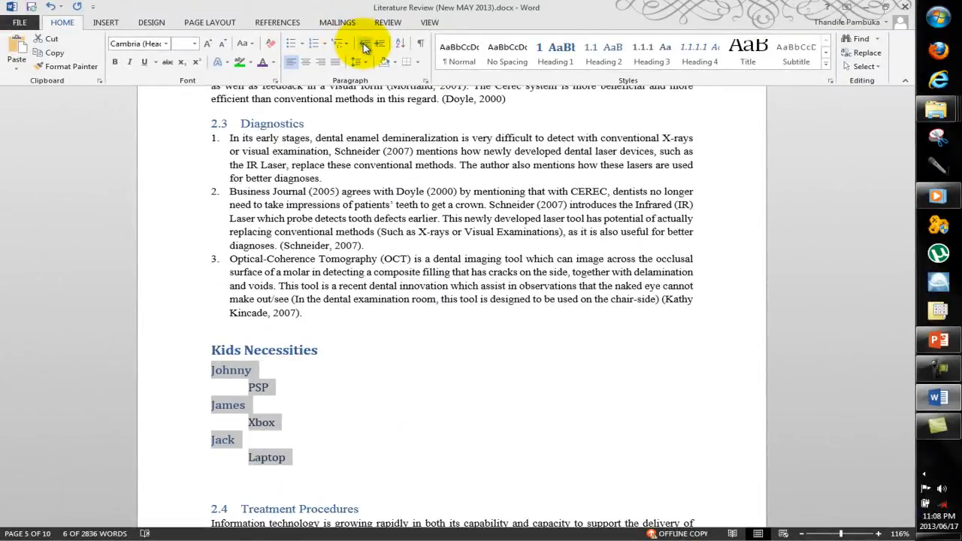
click(291, 435)
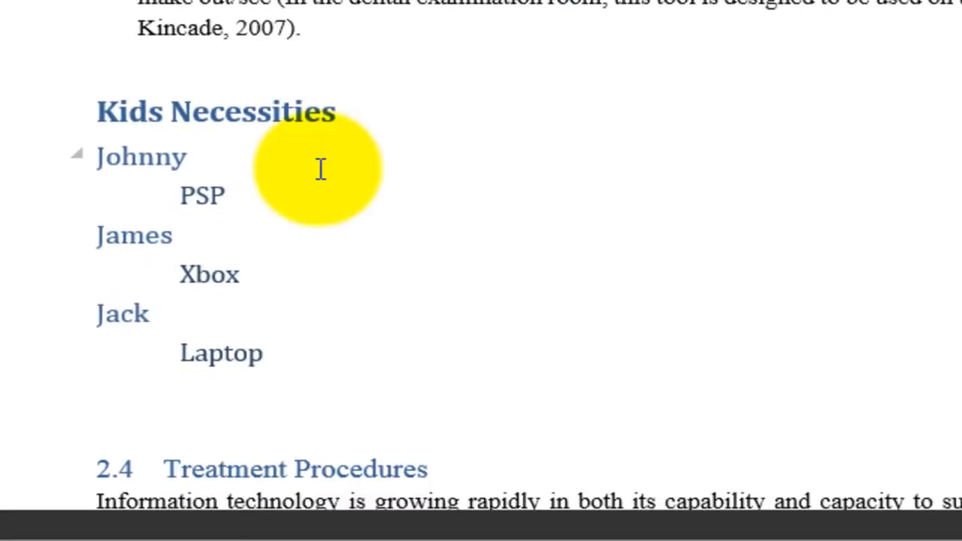
Step: Select all lines below Kids Necessities, down to Laptop, and open the text sorting settings for them
click(252, 399)
click(267, 356)
click(101, 161)
click(106, 239)
click(115, 356)
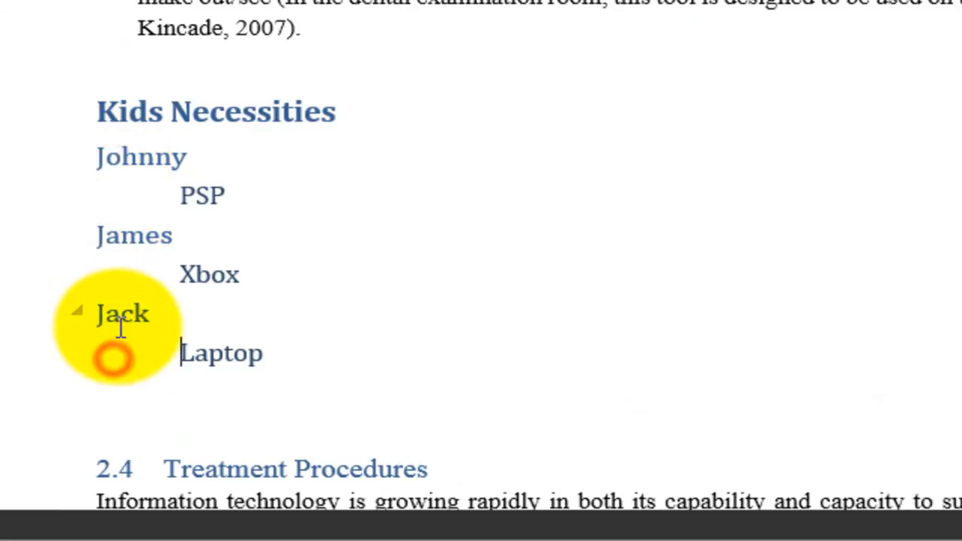
click(118, 318)
click(257, 361)
drag(256, 361, 99, 158)
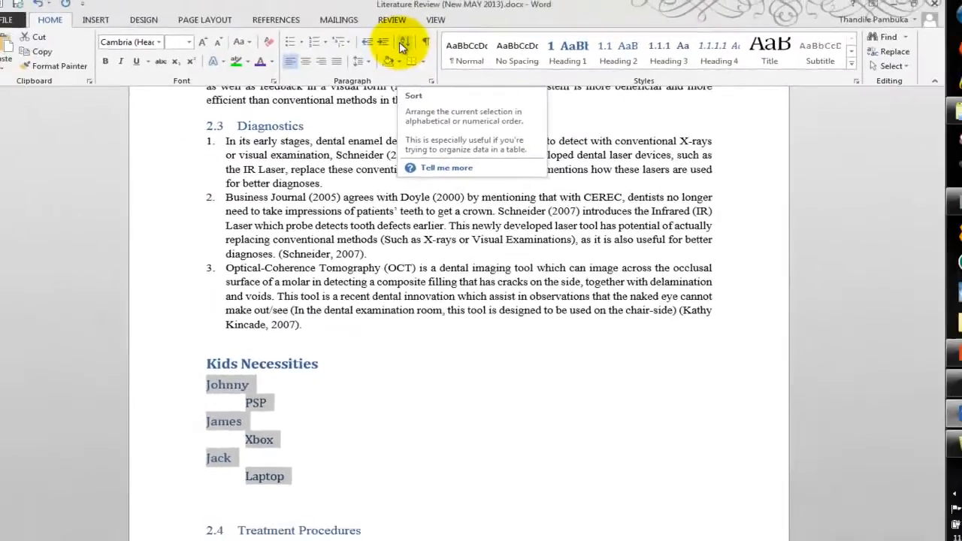
click(403, 45)
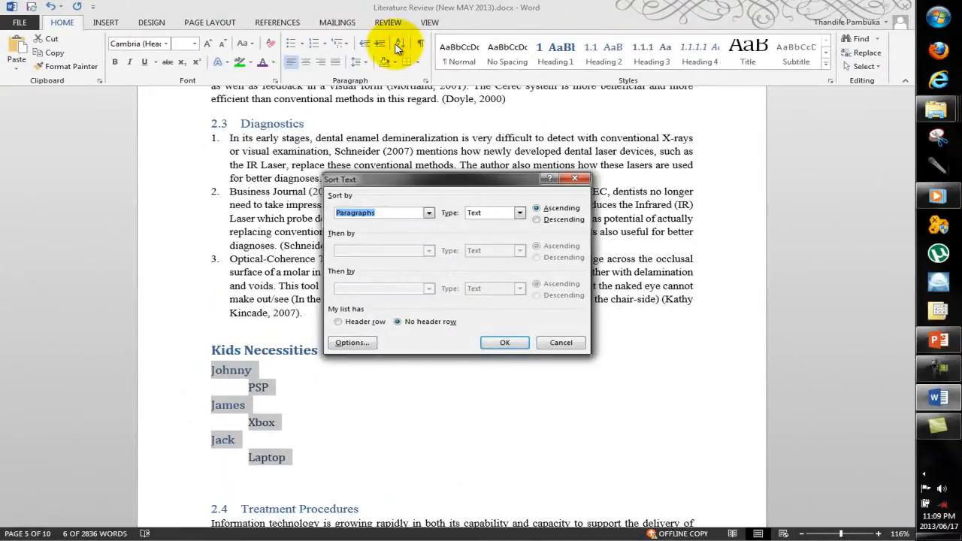
Step: Set the selected Kids Necessities lines to sort by Headings, as Text, in ascending order
click(428, 213)
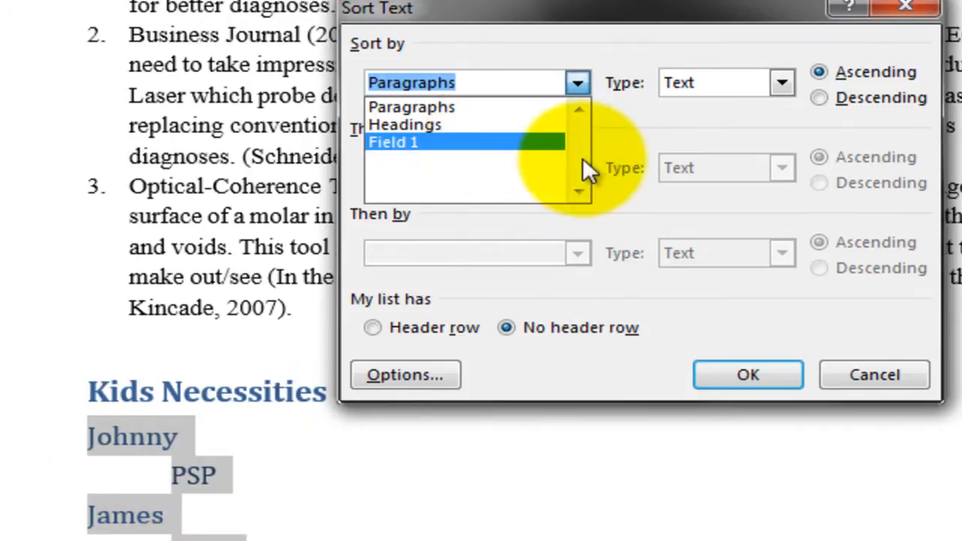
click(479, 125)
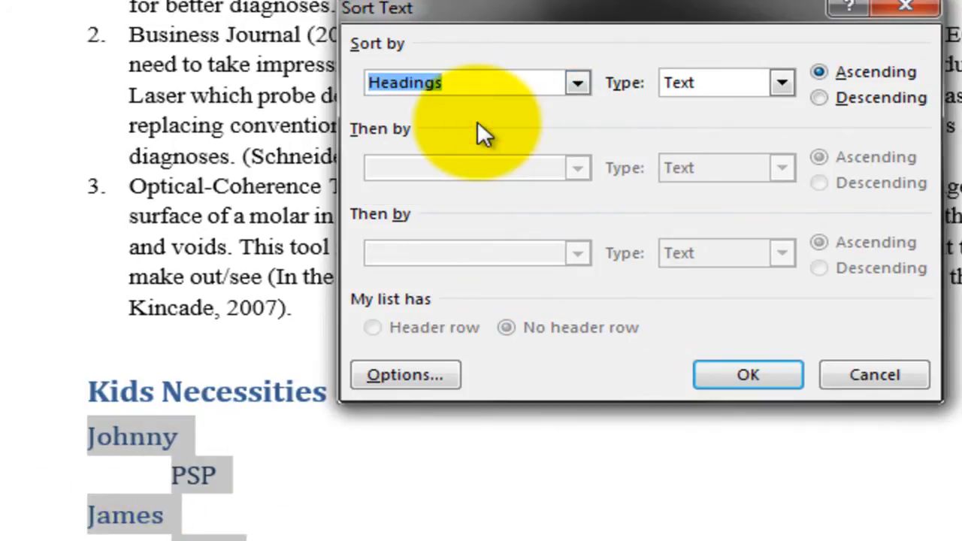
click(696, 86)
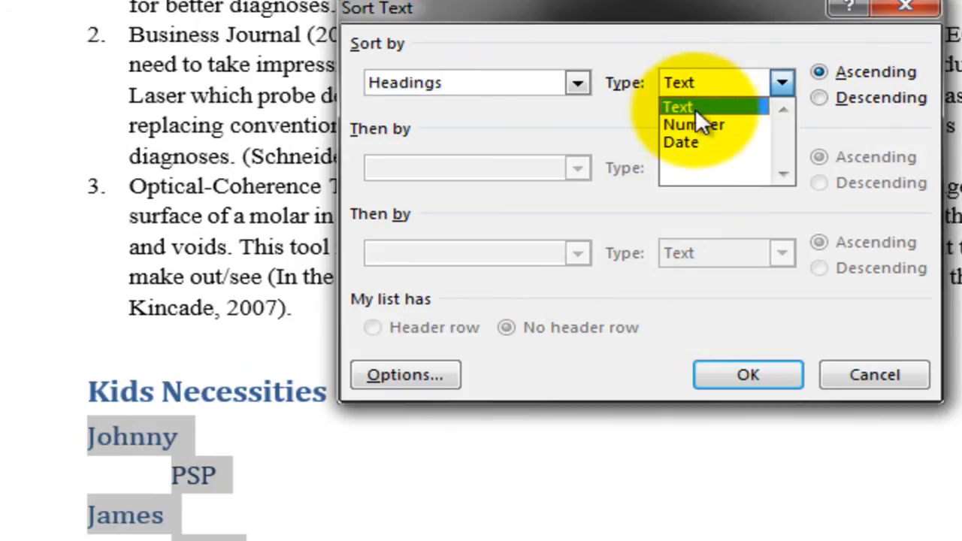
click(689, 106)
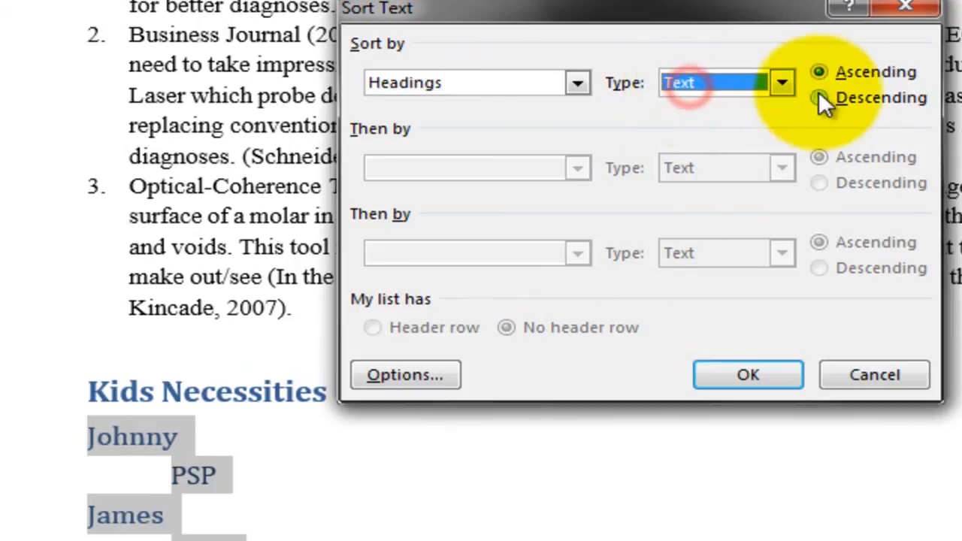
click(837, 74)
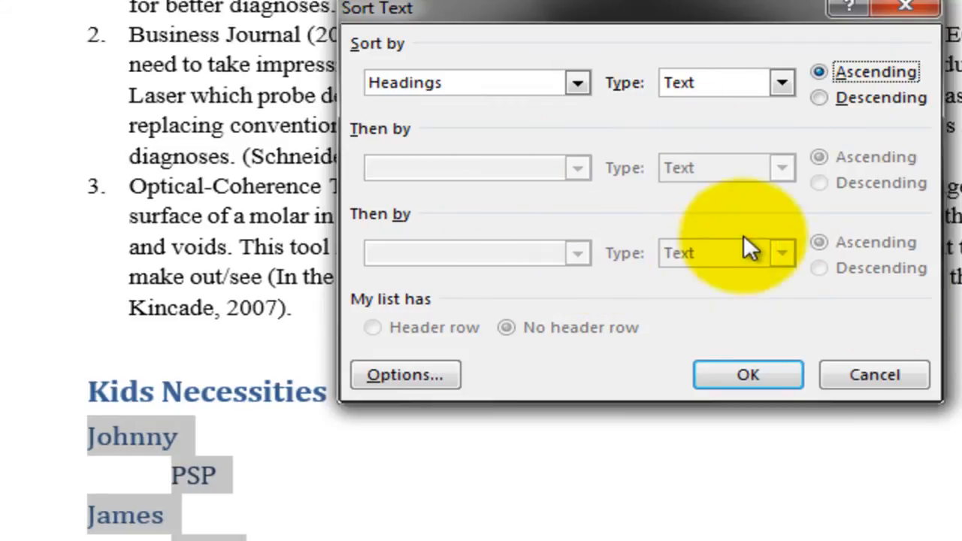
click(560, 160)
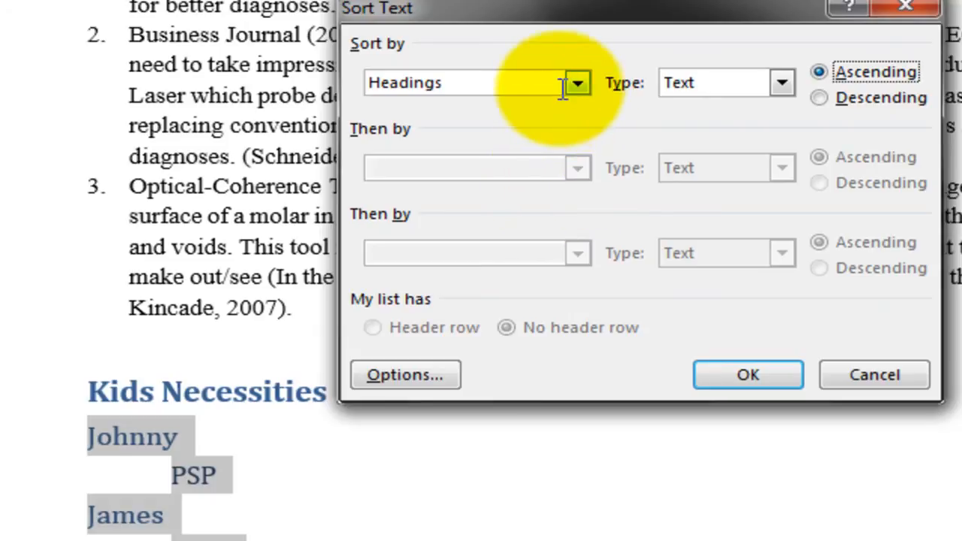
click(578, 168)
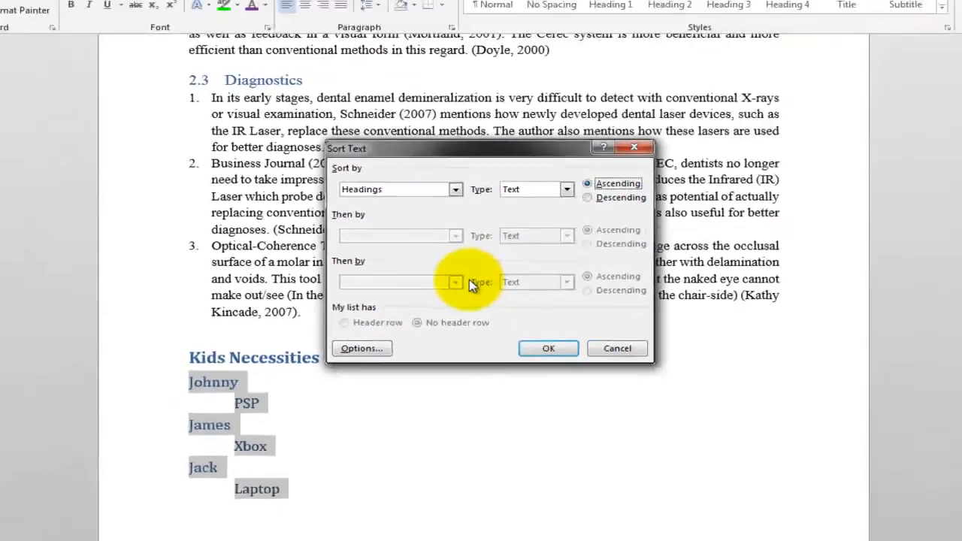
click(569, 255)
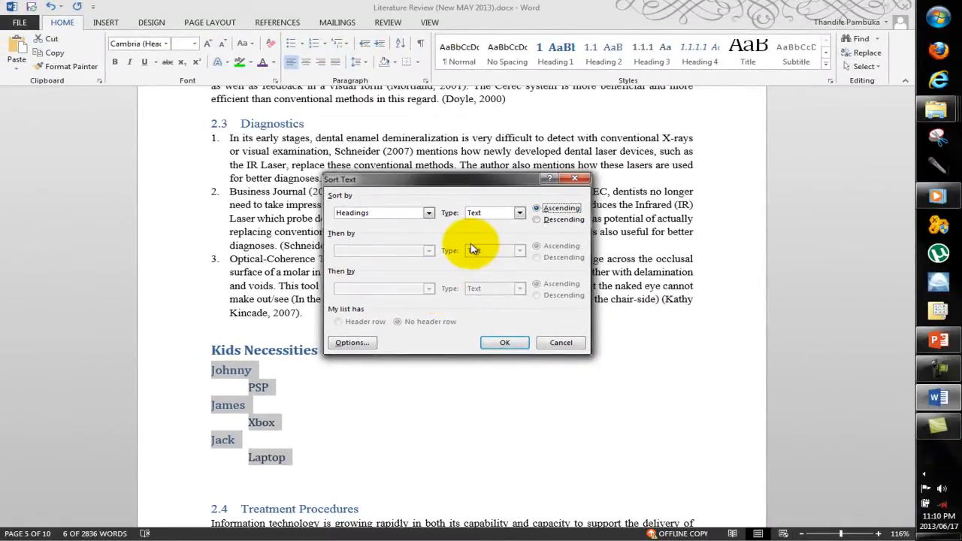
Step: Switch the sort key to Field 1 and back to Headings, and apply the ascending sort to the list
click(429, 213)
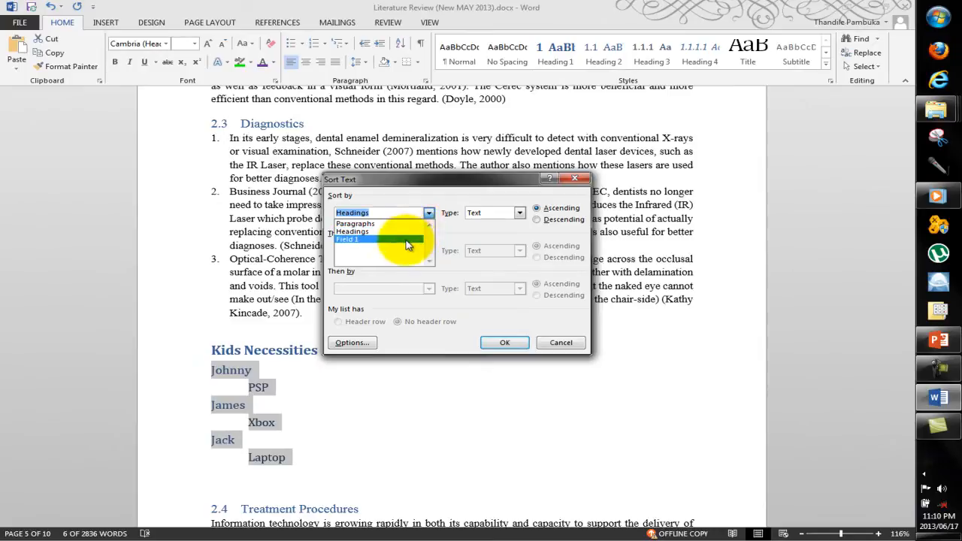
click(406, 239)
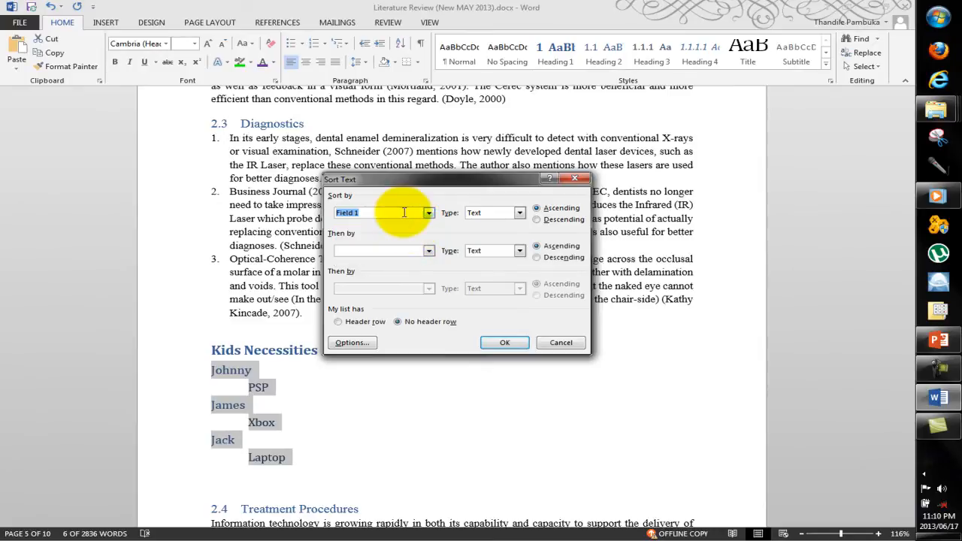
click(430, 214)
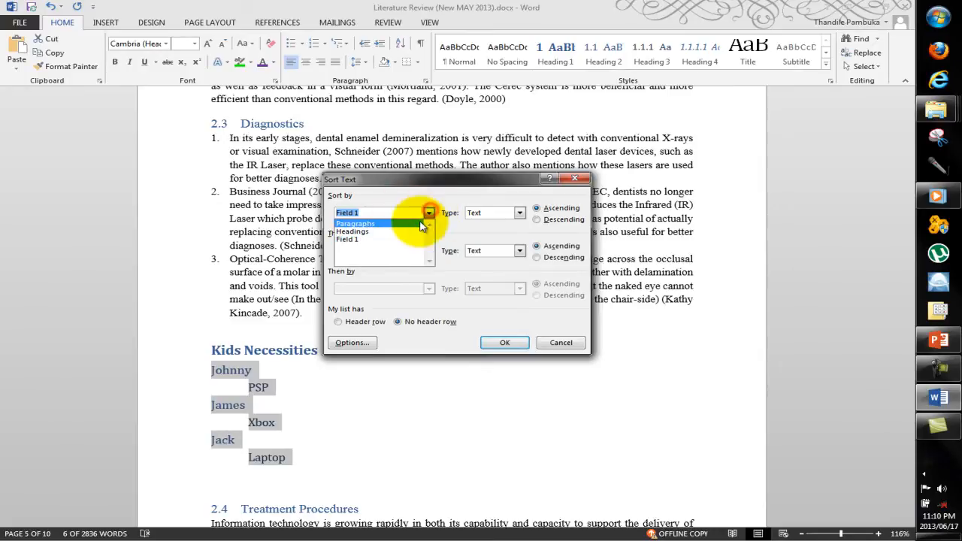
click(397, 230)
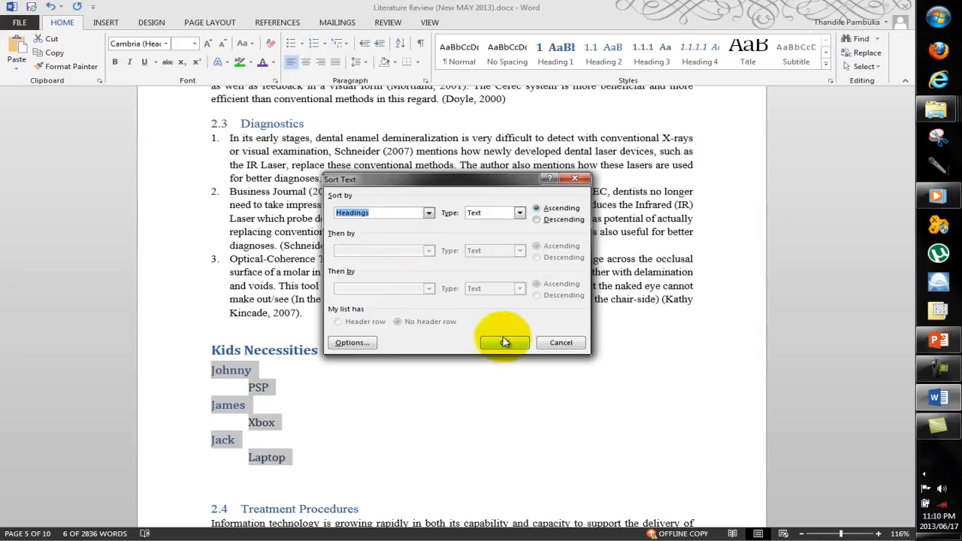
click(505, 342)
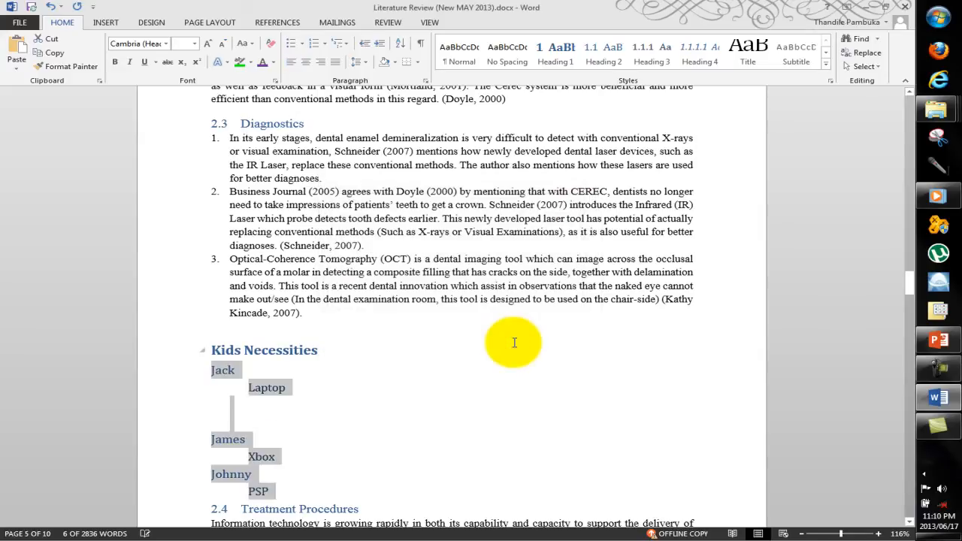
Step: Remove the empty lines below Laptop in the Kids Necessities list
click(305, 407)
key(BackSpace)
key(Delete)
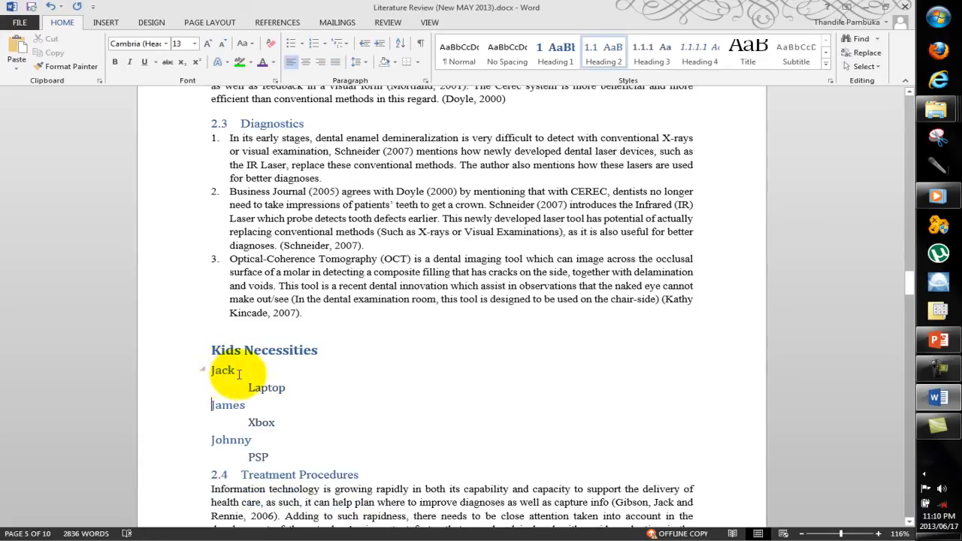
Step: Insert an empty line after PSP, above the Treatment Procedures heading
click(250, 380)
click(229, 415)
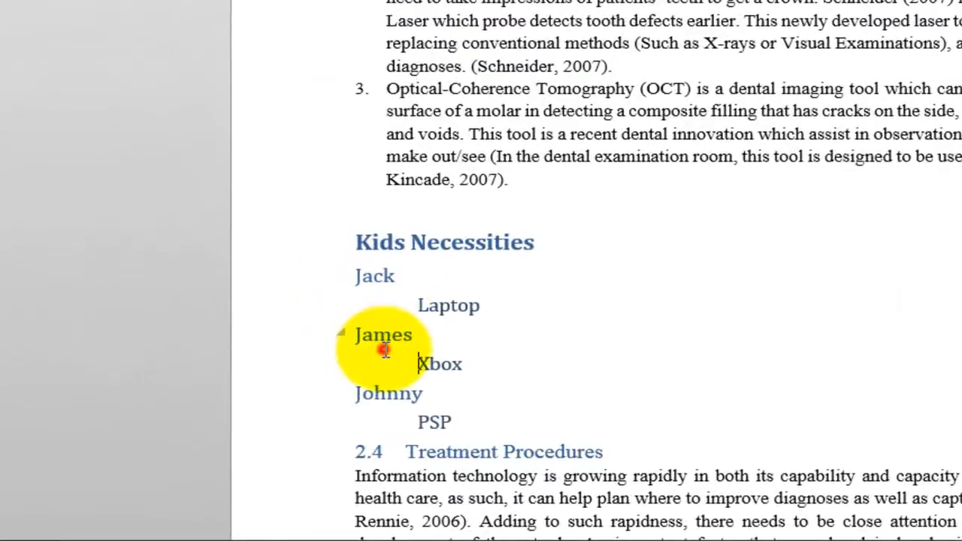
click(380, 404)
click(477, 423)
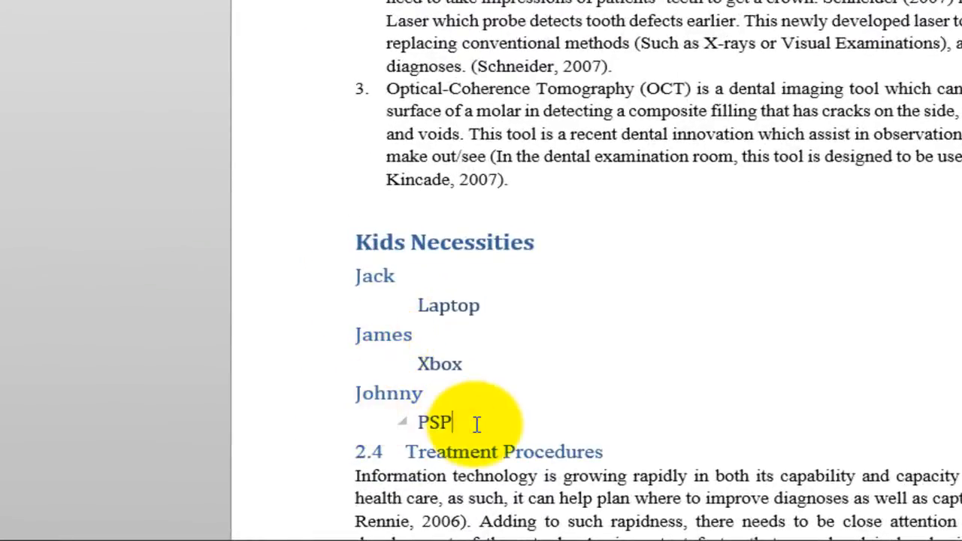
key(Return)
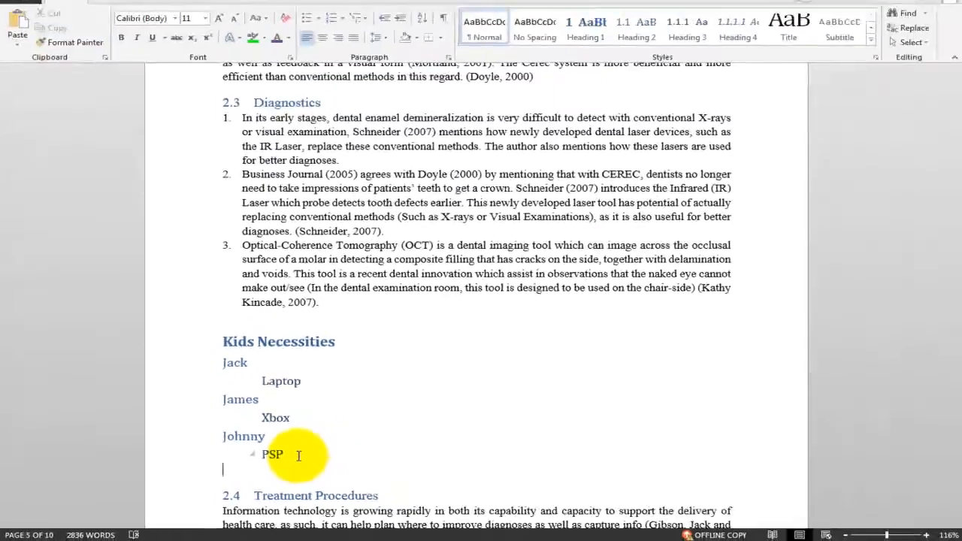
Step: Sort all lines below Kids Necessities, down to PSP, by Paragraphs in ascending order, and undo that sort
drag(477, 425, 356, 295)
drag(212, 381, 212, 369)
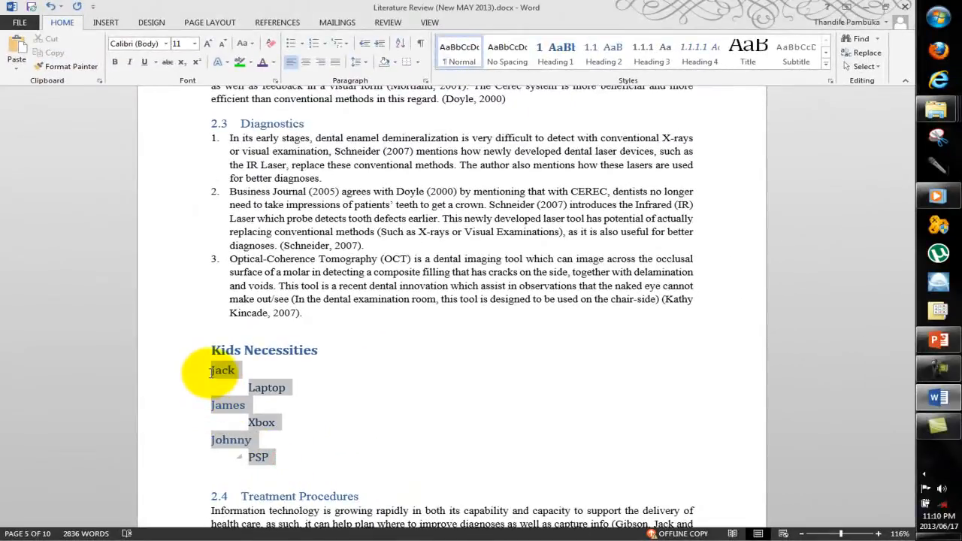
click(403, 45)
click(428, 212)
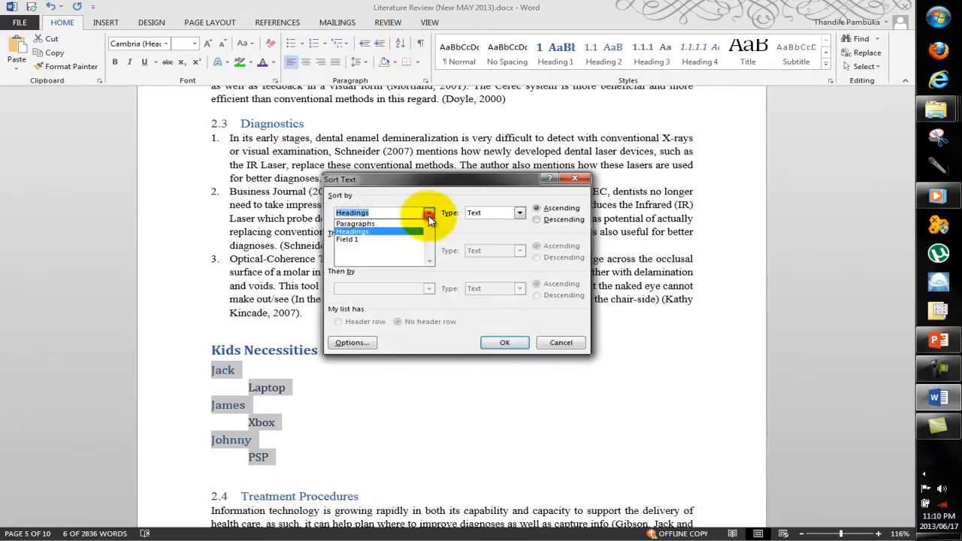
click(423, 224)
click(508, 342)
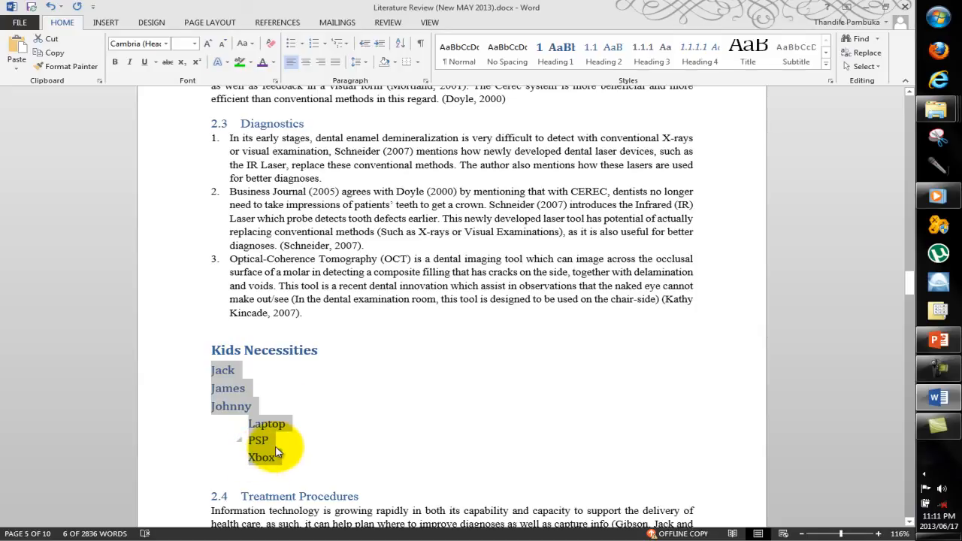
click(280, 425)
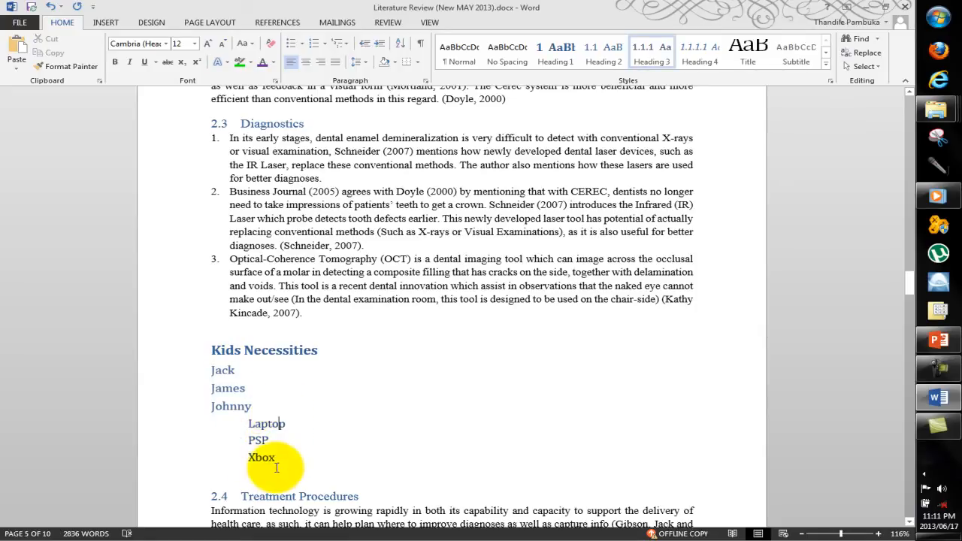
click(51, 6)
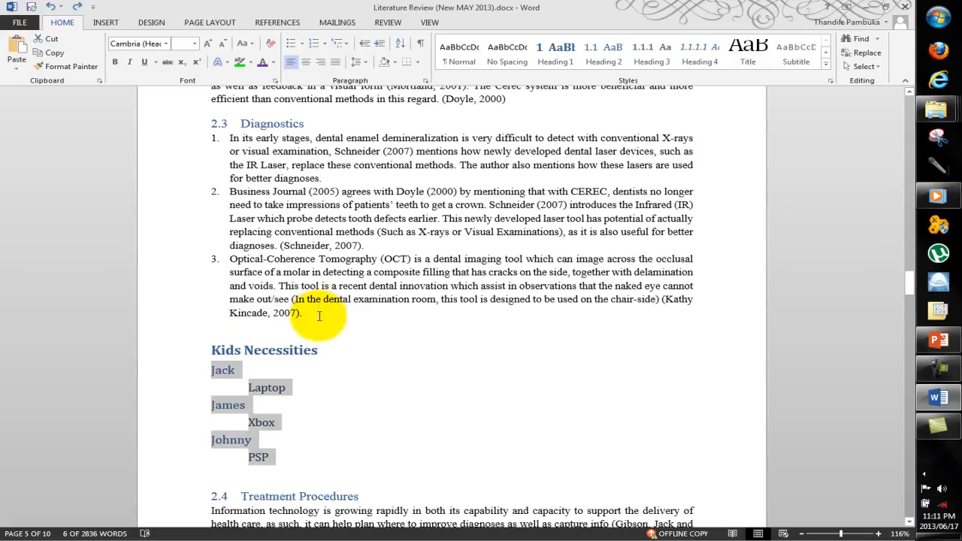
Step: Change the numbering of the three Diagnostics paragraphs to the bracketed [1], [2], [3] format
drag(318, 316, 221, 140)
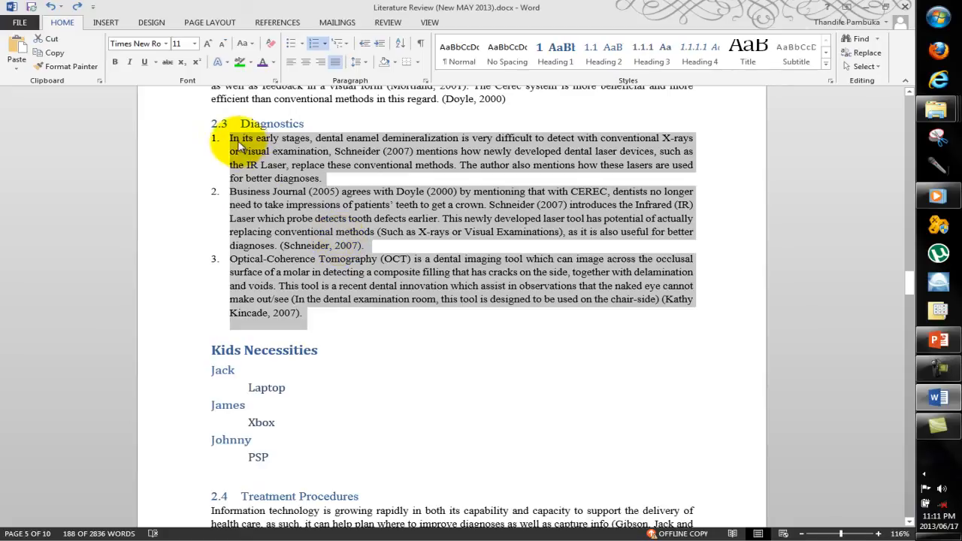
click(301, 47)
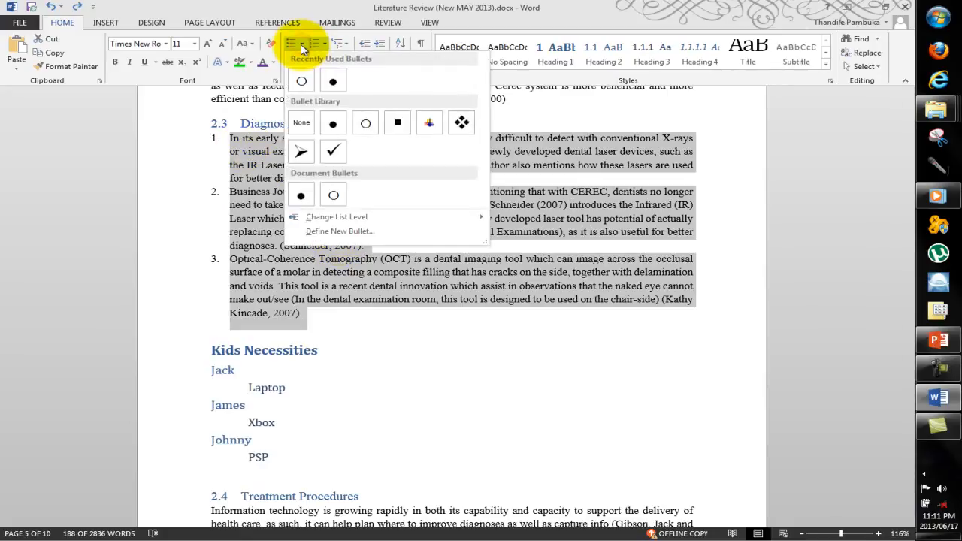
click(313, 43)
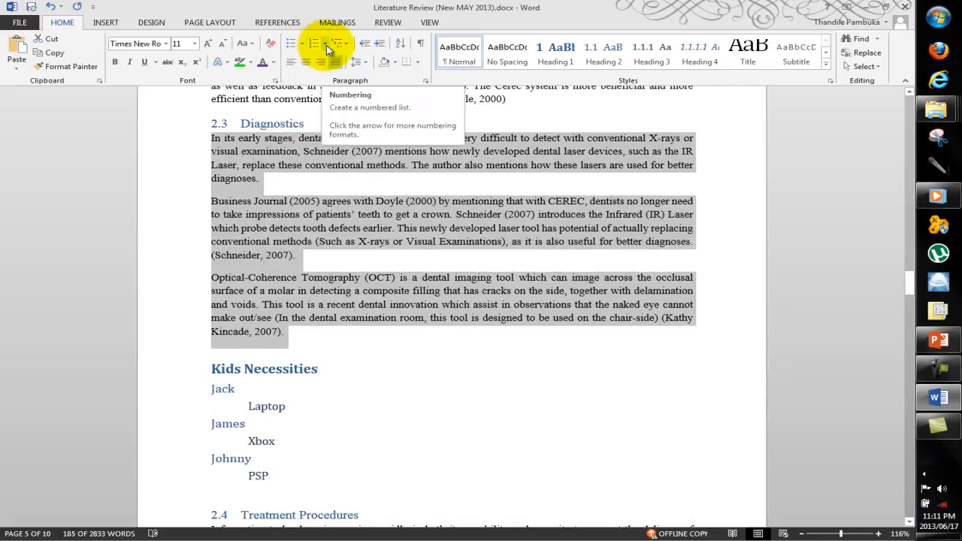
click(325, 43)
click(324, 87)
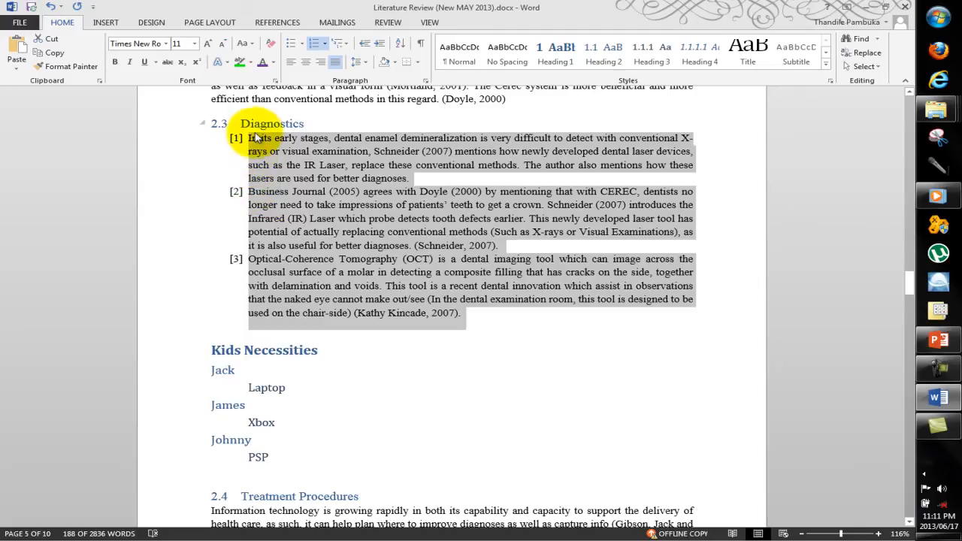
Step: Sort the three numbered Diagnostics paragraphs by Paragraphs, as Text, in ascending order and examine their new order
click(400, 43)
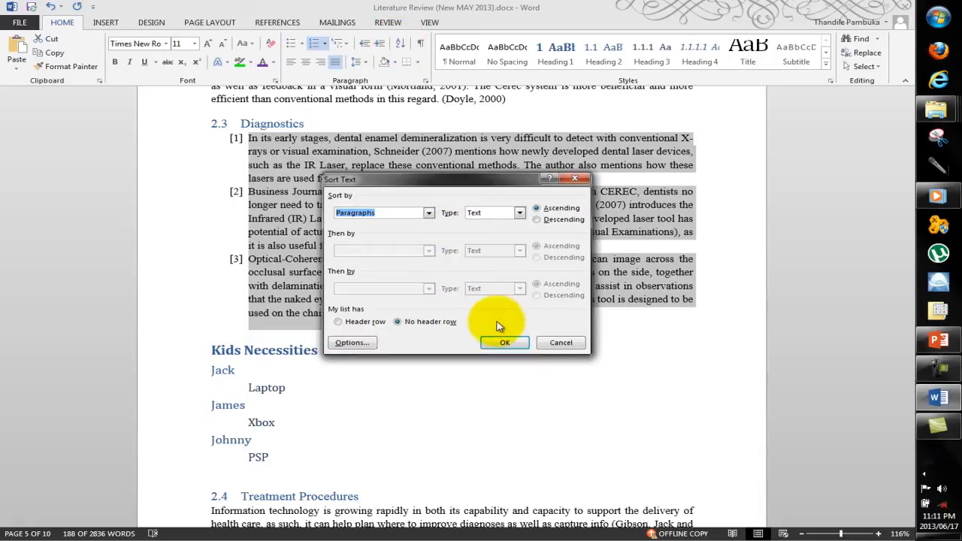
click(503, 345)
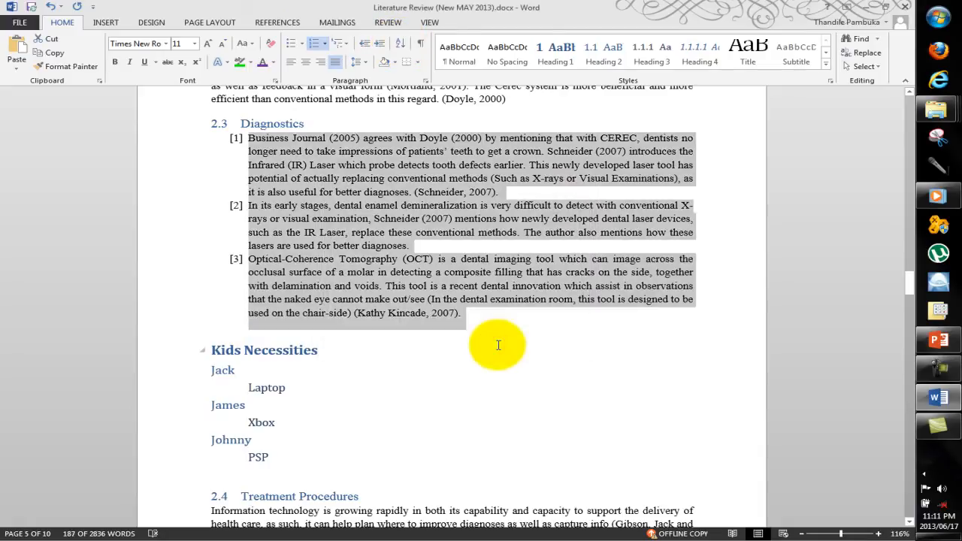
click(252, 262)
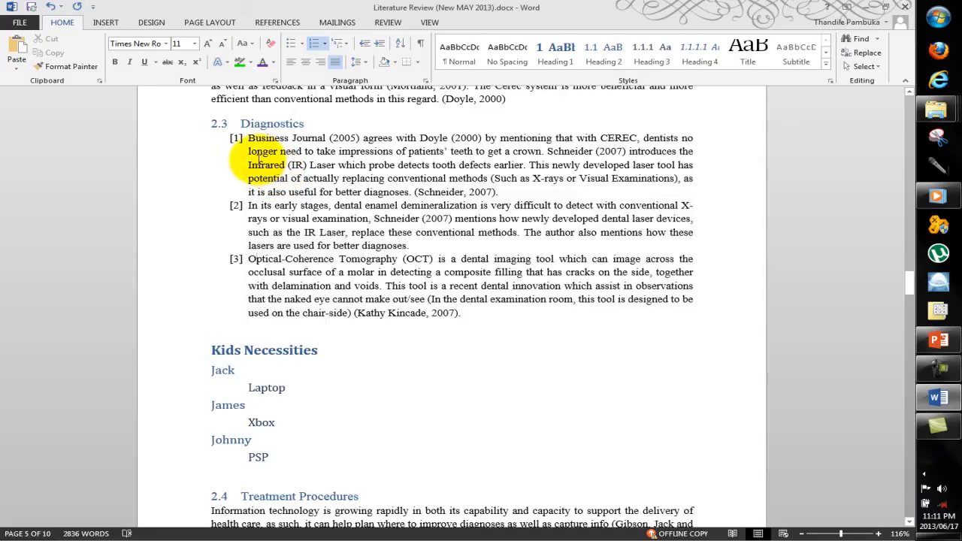
drag(251, 143, 497, 193)
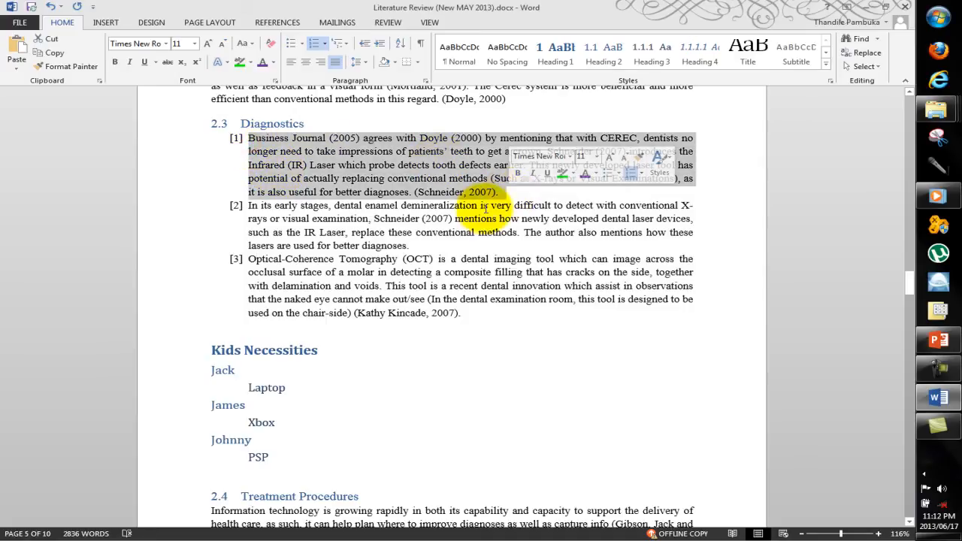
click(482, 207)
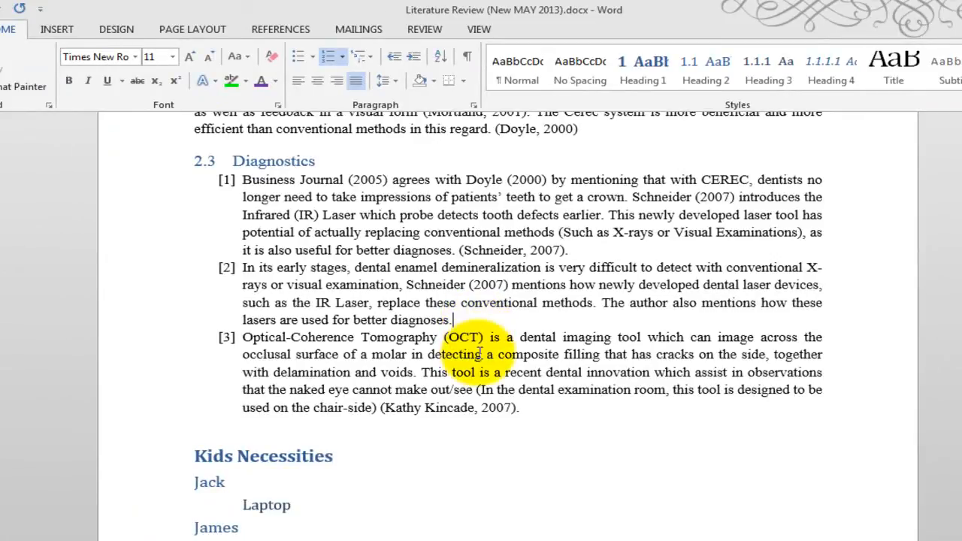
Step: Show the paragraph marks and other hidden formatting symbols in the document
drag(485, 354, 457, 241)
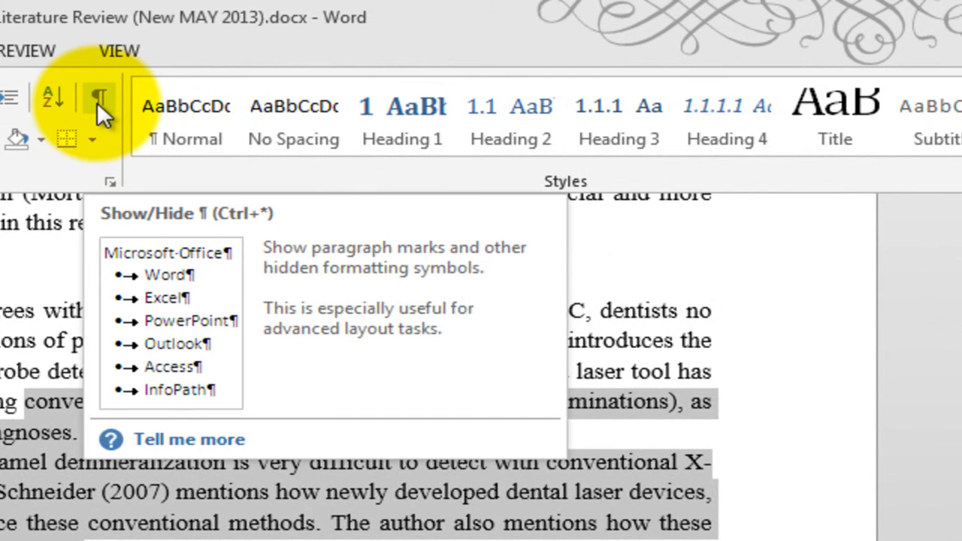
click(97, 102)
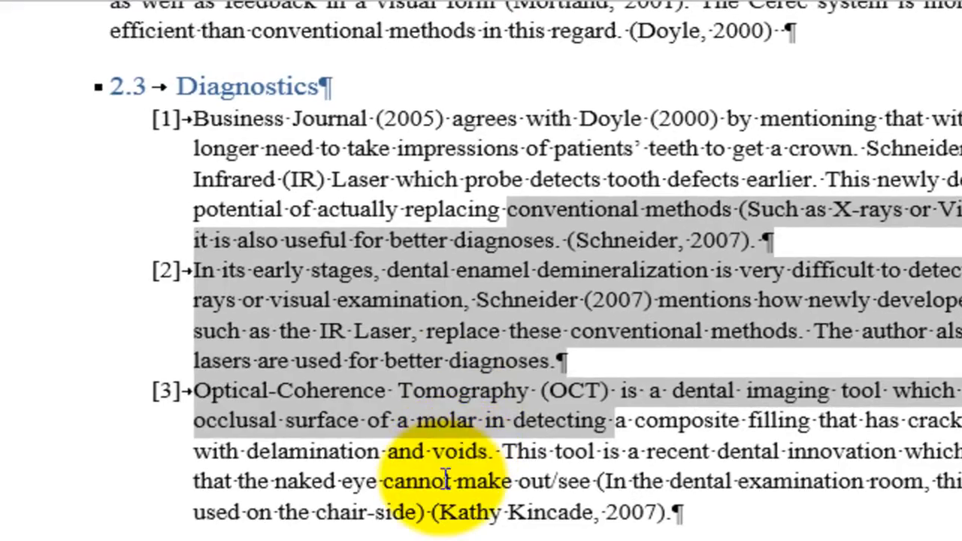
click(446, 480)
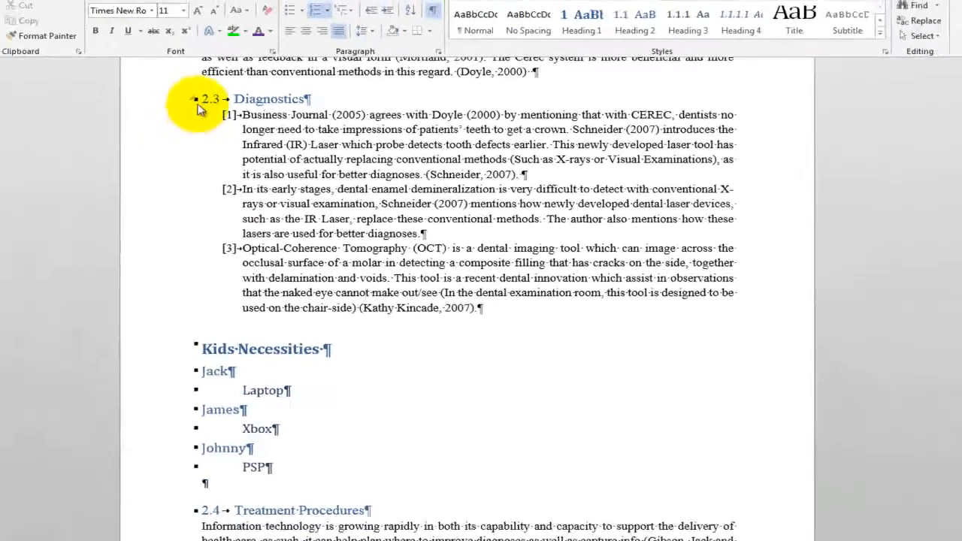
double_click(197, 99)
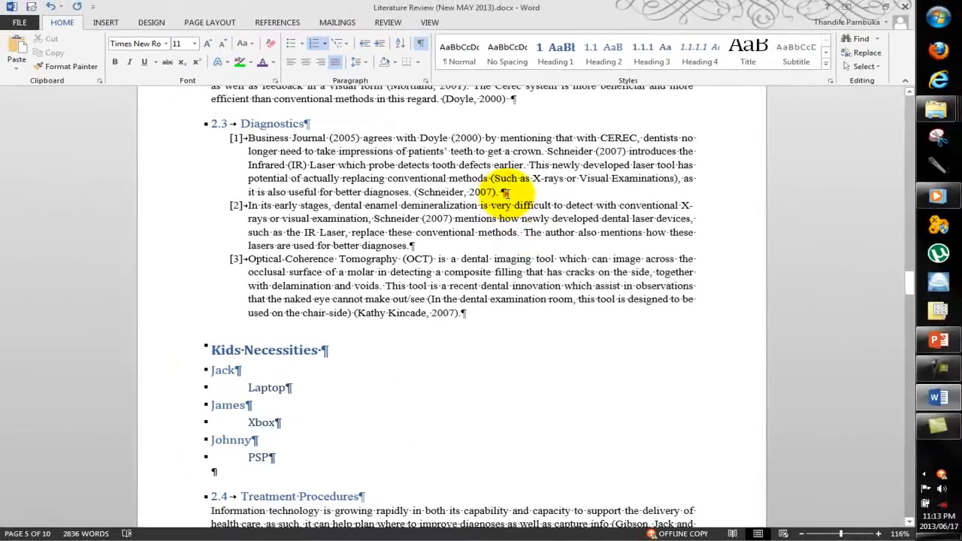
Step: Examine the paragraph marks at the line ends in the Diagnostics and Kids Necessities sections
click(453, 244)
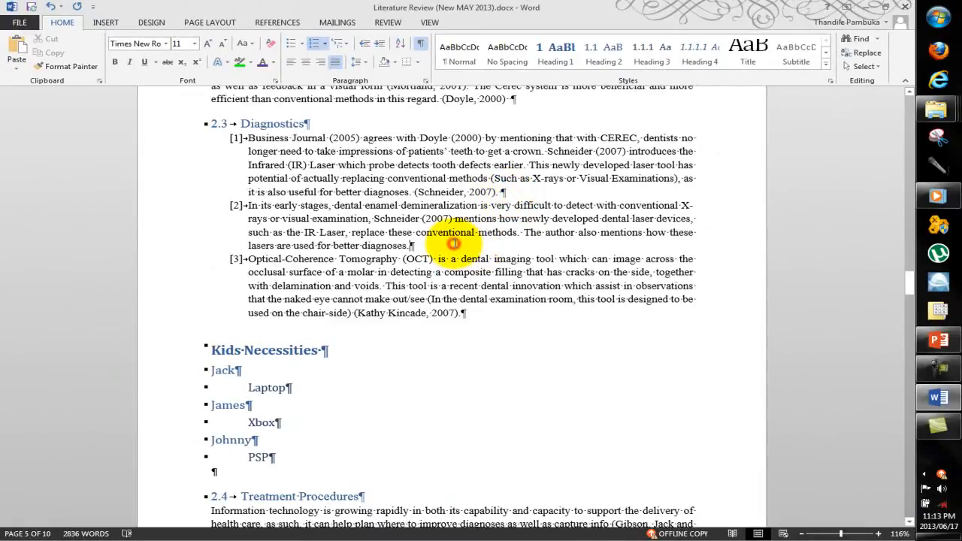
click(481, 343)
scroll(479, 338, down, 5)
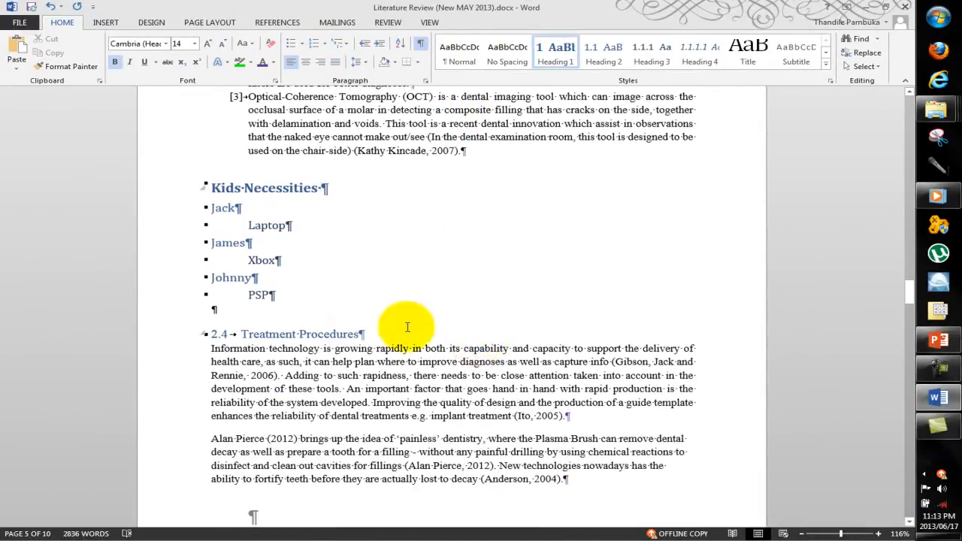
click(328, 292)
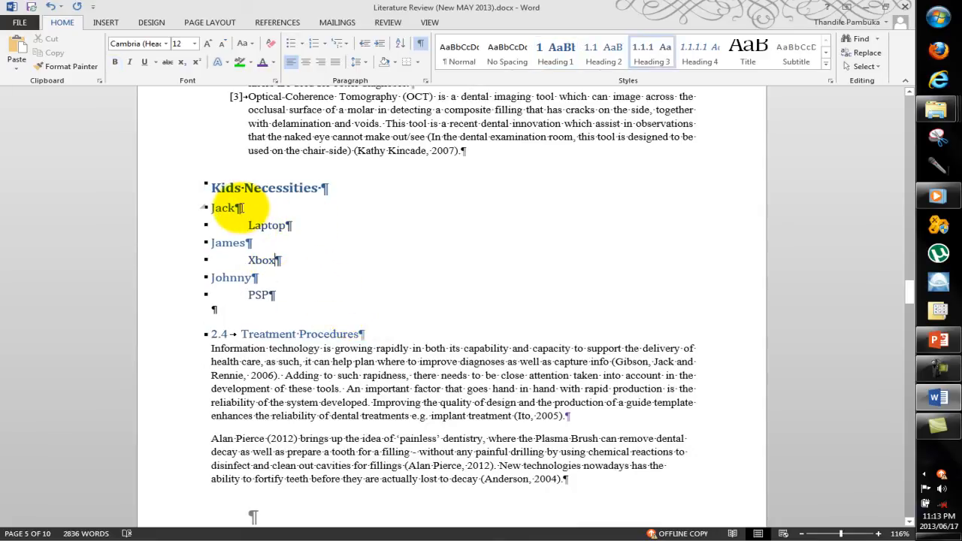
click(229, 242)
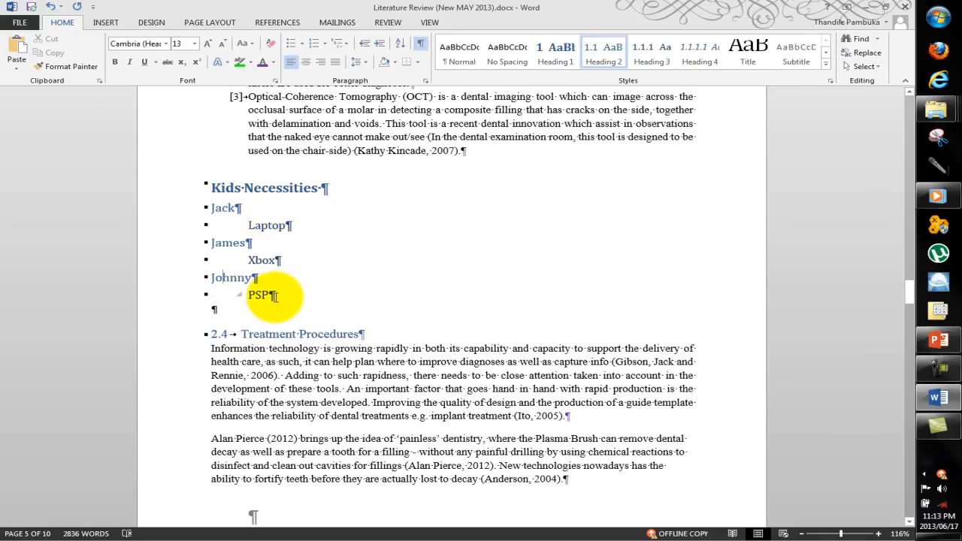
Step: Add blank paragraphs below the PSP line to demonstrate their paragraph marks, and delete them again
click(326, 287)
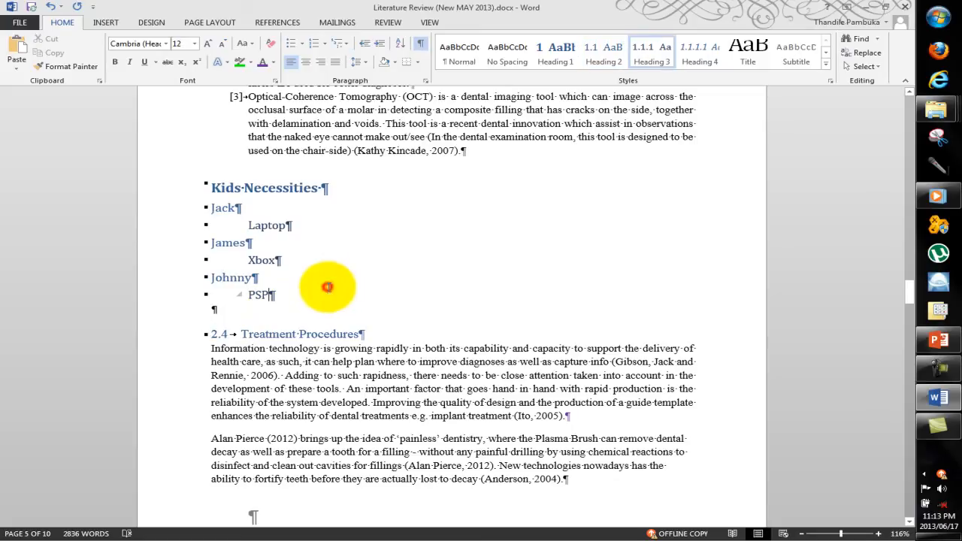
key(Return)
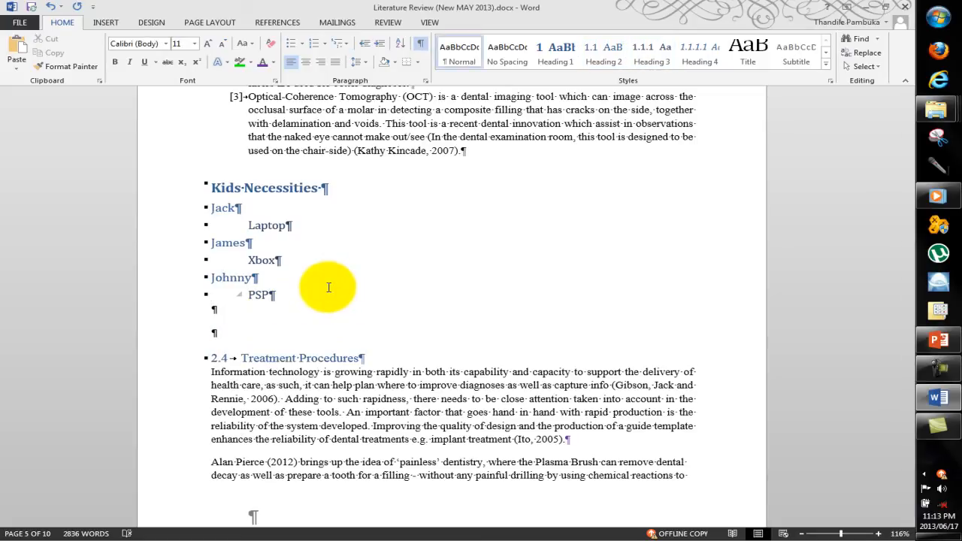
key(Return)
key(Return)
key(BackSpace)
key(BackSpace)
key(BackSpace)
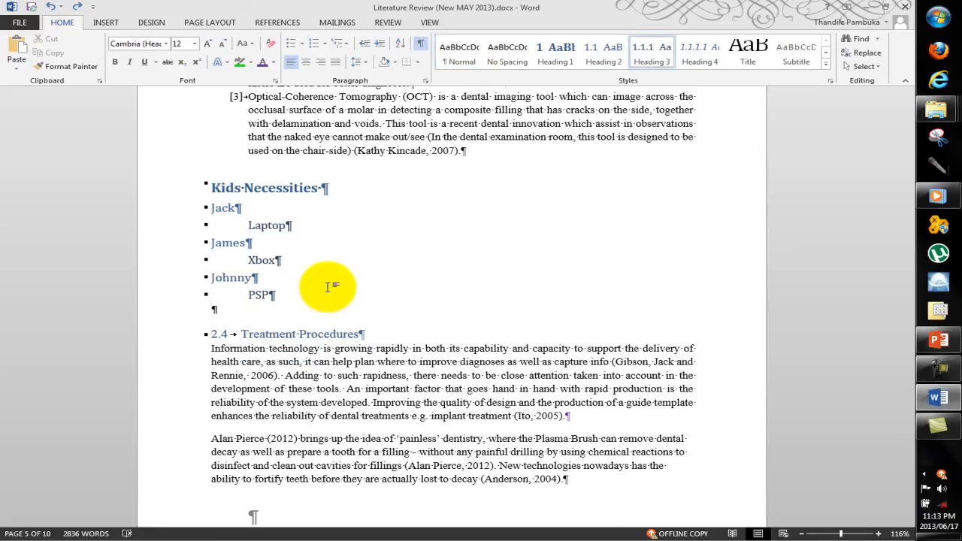
Step: Undo the recent edits back through the sort of the three numbered Diagnostics paragraphs
key(ctrl+z)
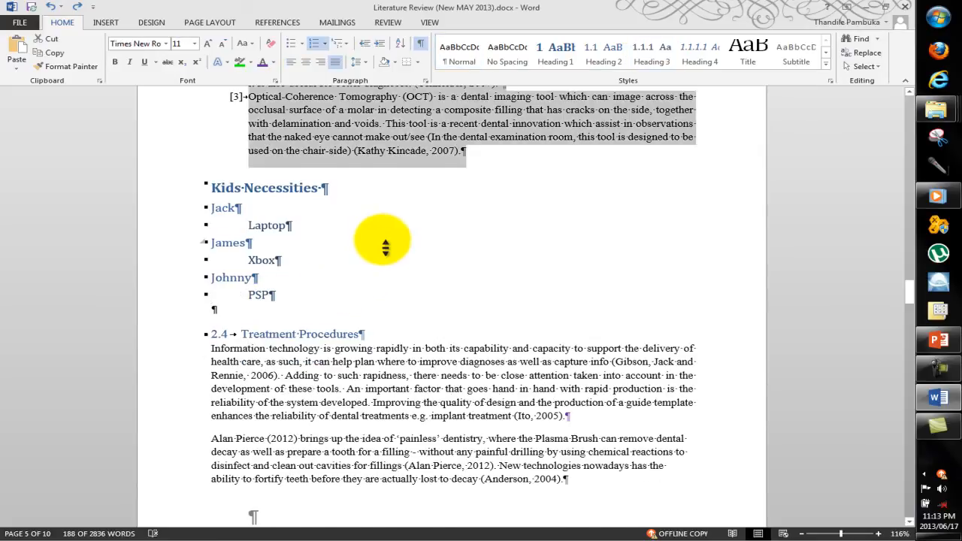
scroll(383, 240, up, 10)
scroll(382, 243, down, 3)
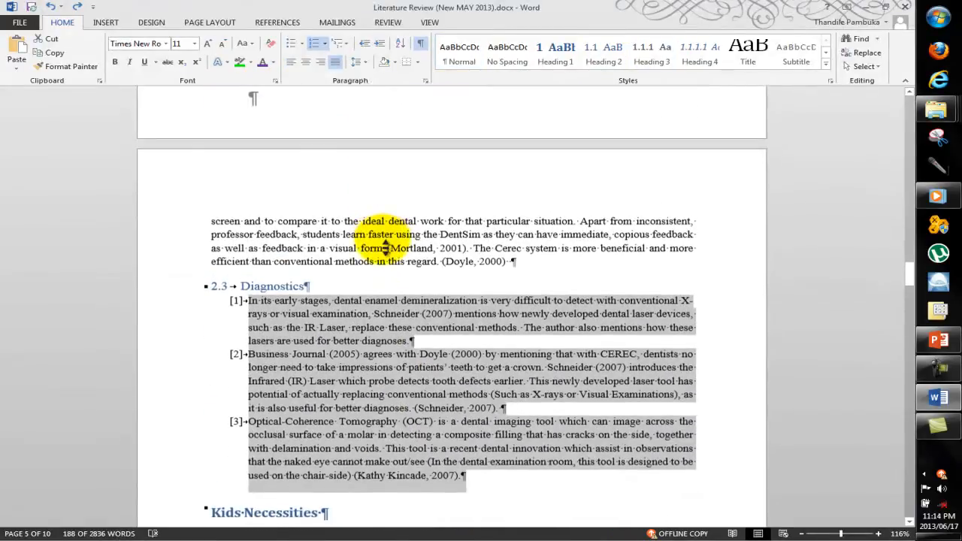
Step: Add a numbered paragraph of spaces after the first Diagnostics paragraph and examine the dots that mark spaces
click(487, 325)
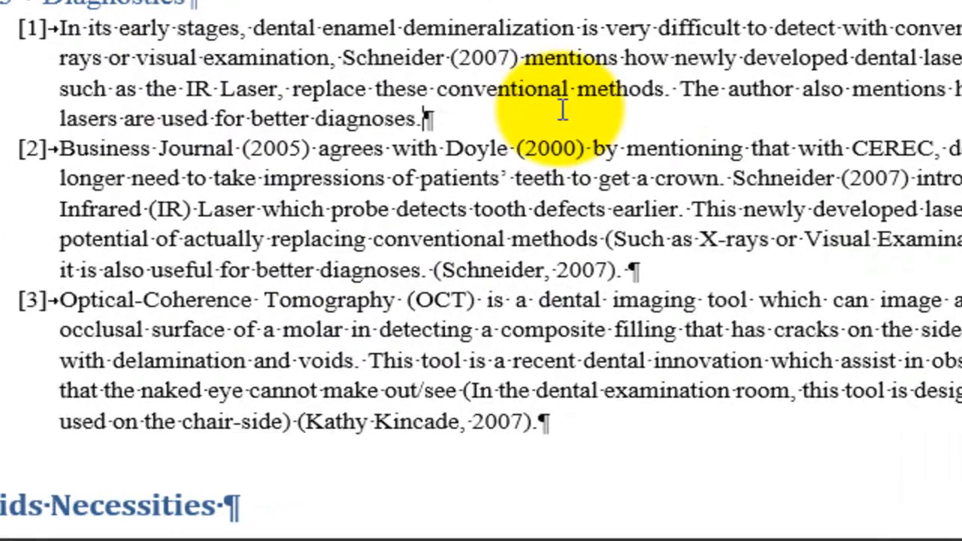
key(Return)
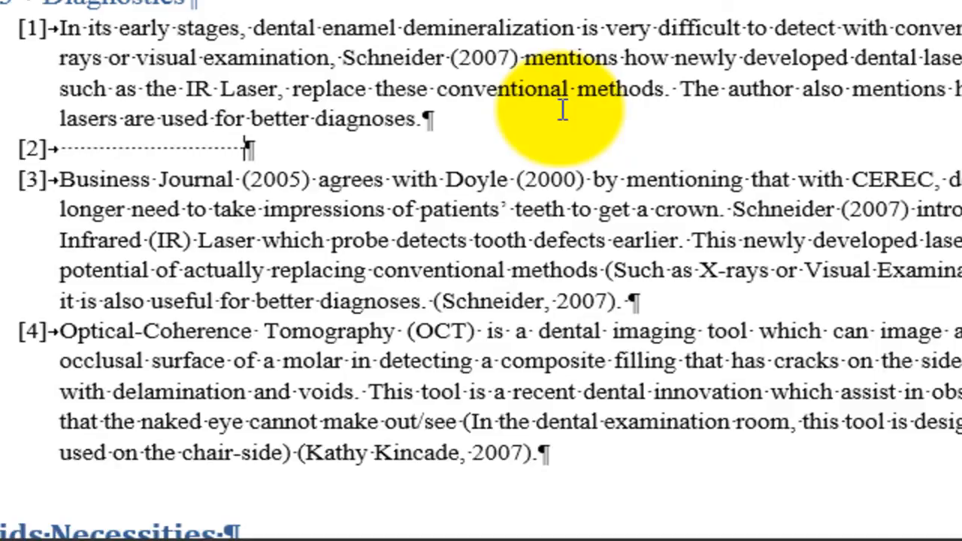
double_click(424, 90)
click(426, 90)
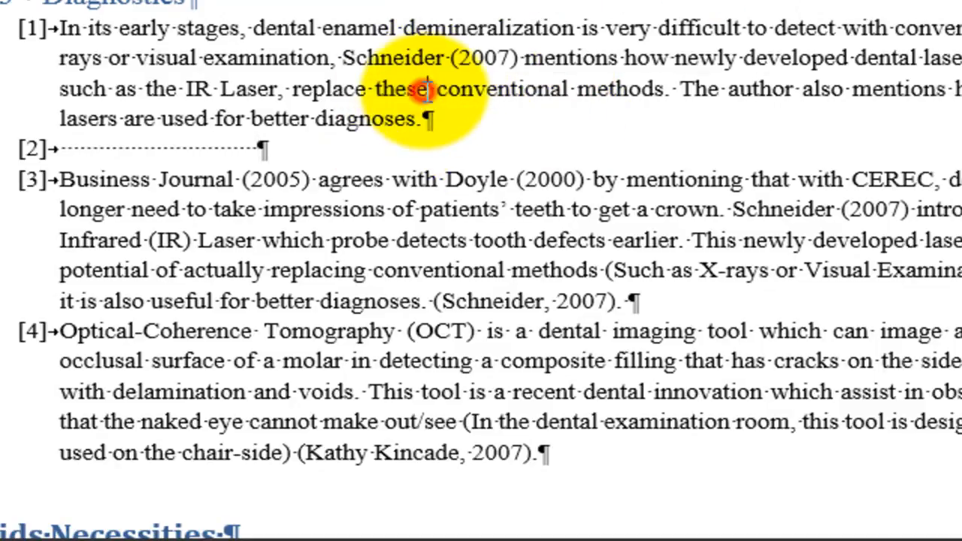
double_click(425, 90)
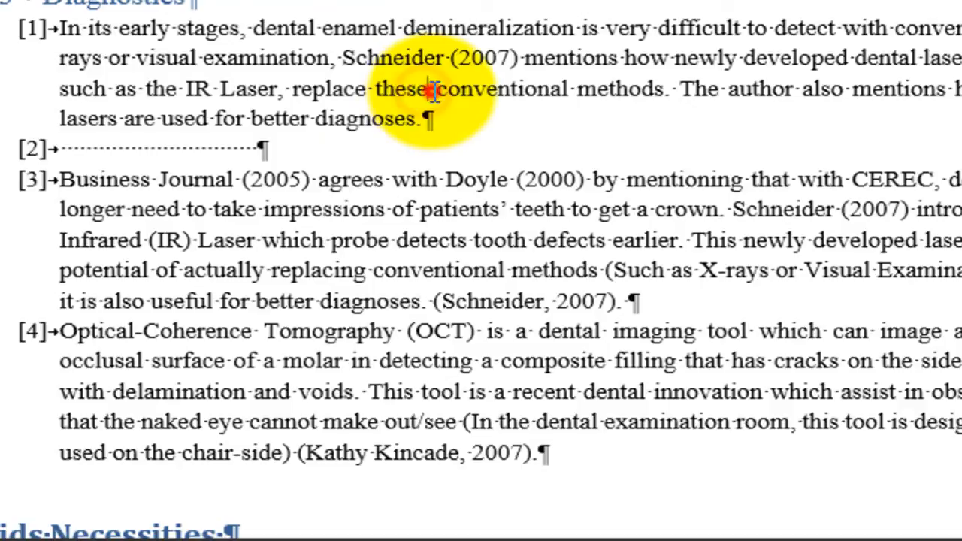
double_click(282, 87)
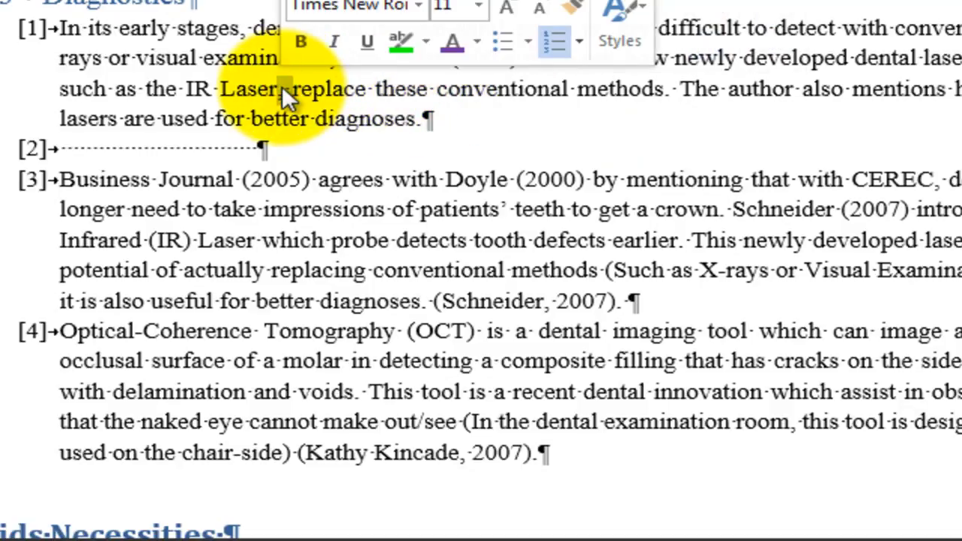
click(239, 148)
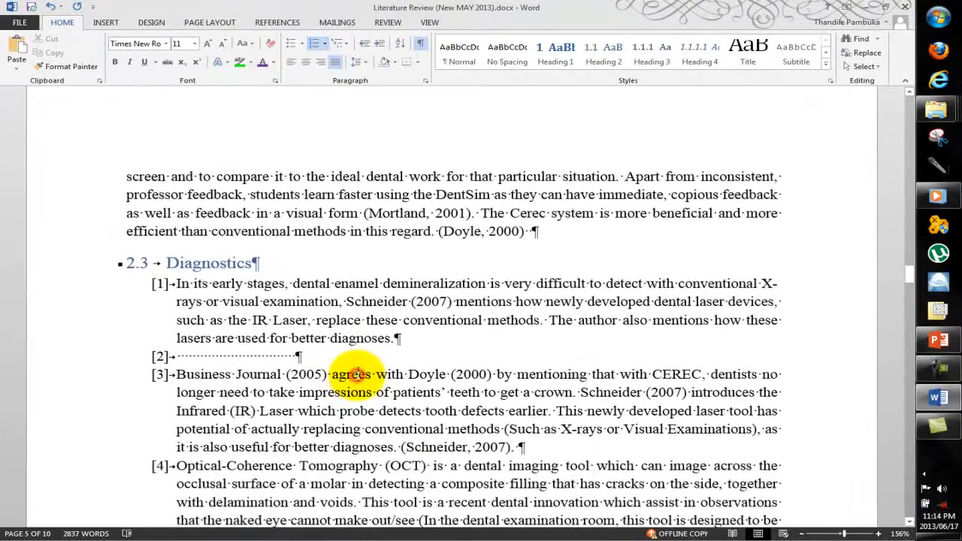
Step: Remove the numbered paragraph of spaces between the first two Diagnostics paragraphs
scroll(360, 374, up, 4)
scroll(360, 373, down, 11)
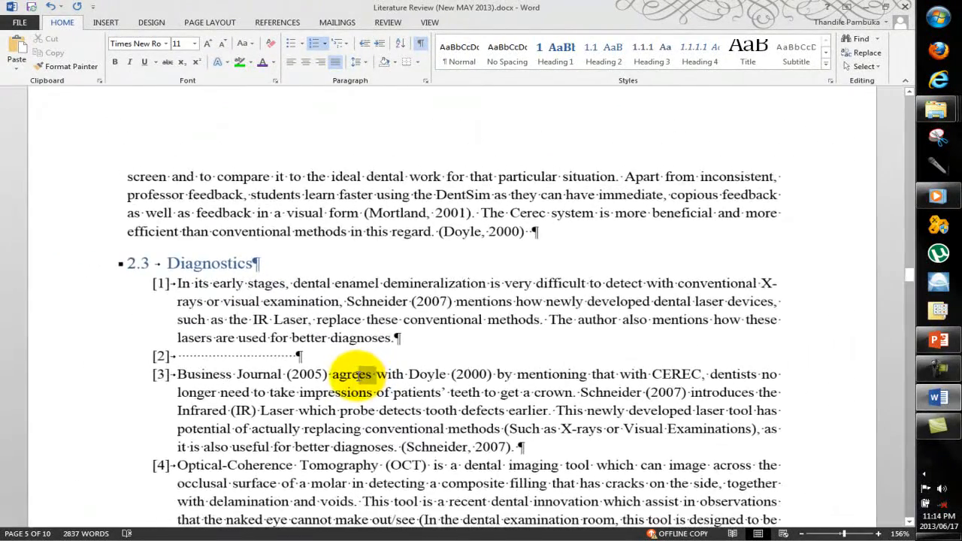
drag(359, 373, 406, 382)
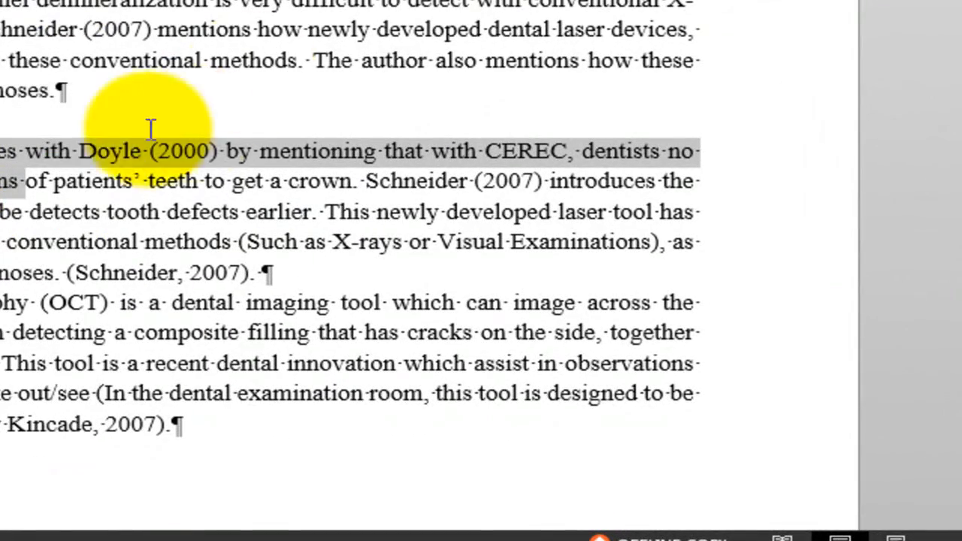
double_click(109, 91)
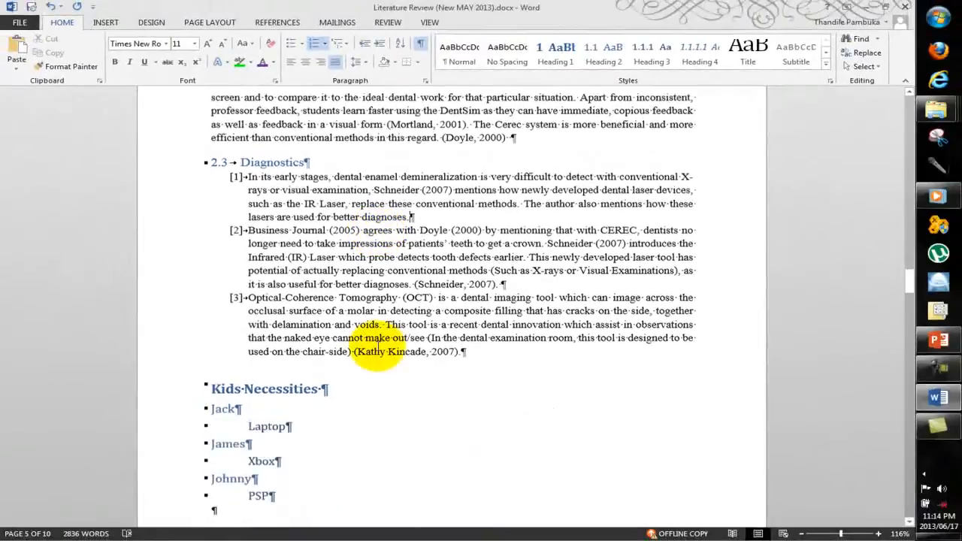
Step: Hide the paragraph marks and other formatting symbols in the document, and return to the Diagnostics section
scroll(434, 451, down, 3)
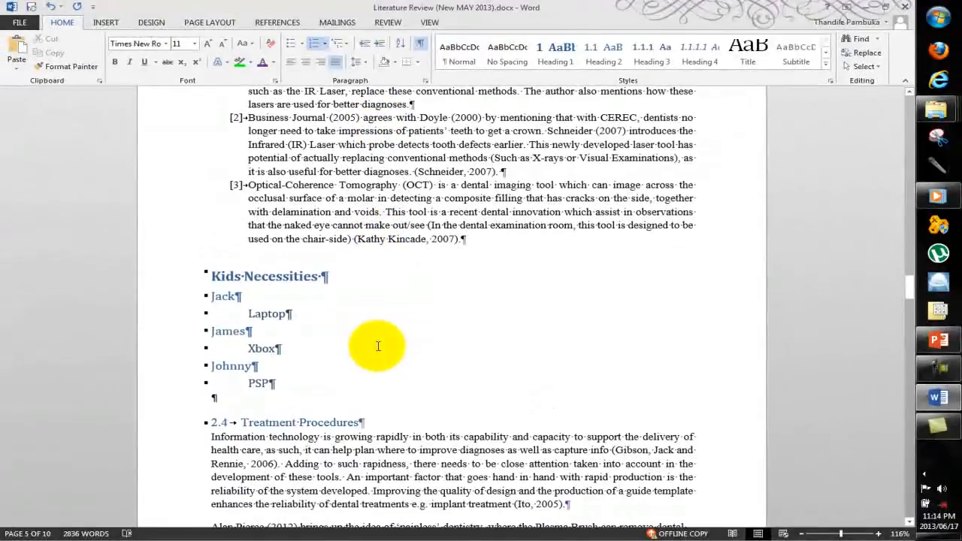
click(422, 46)
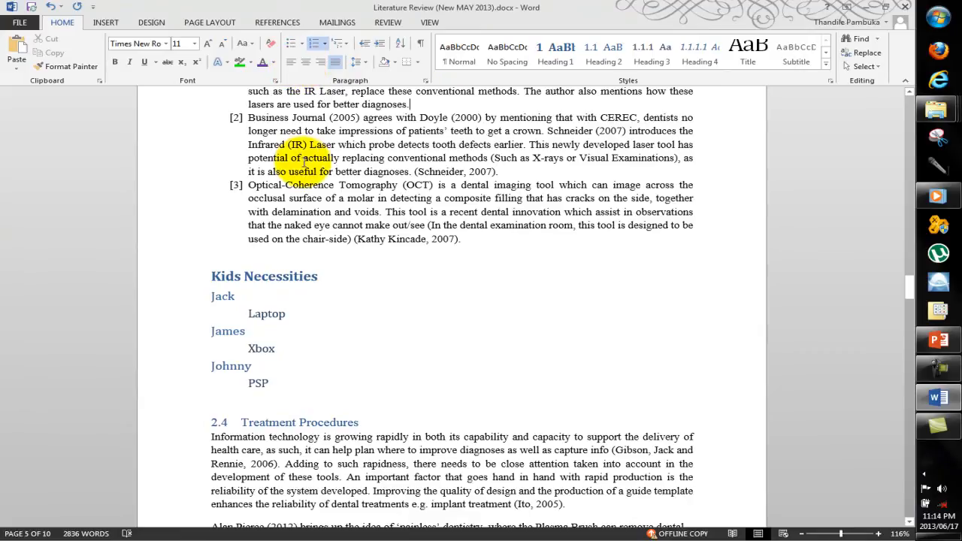
scroll(305, 161, up, 4)
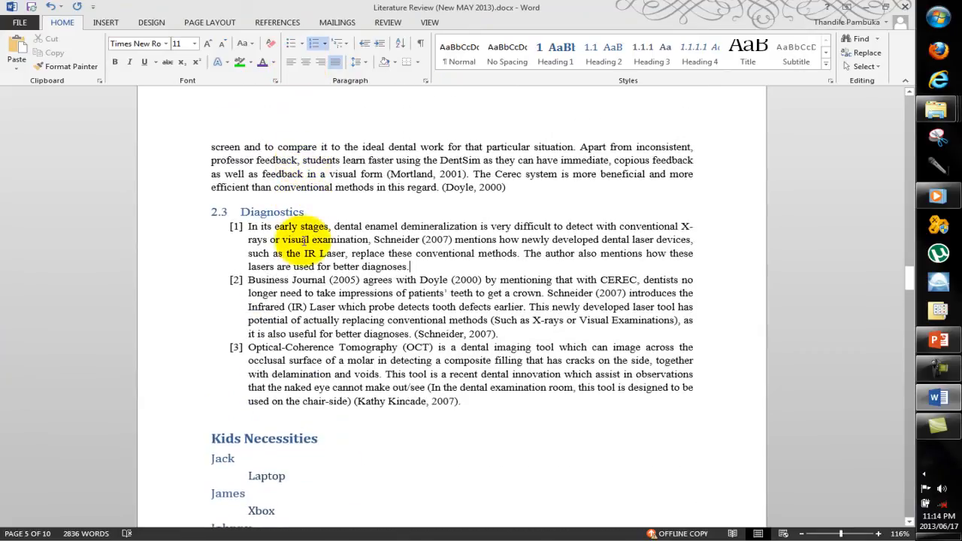
click(336, 449)
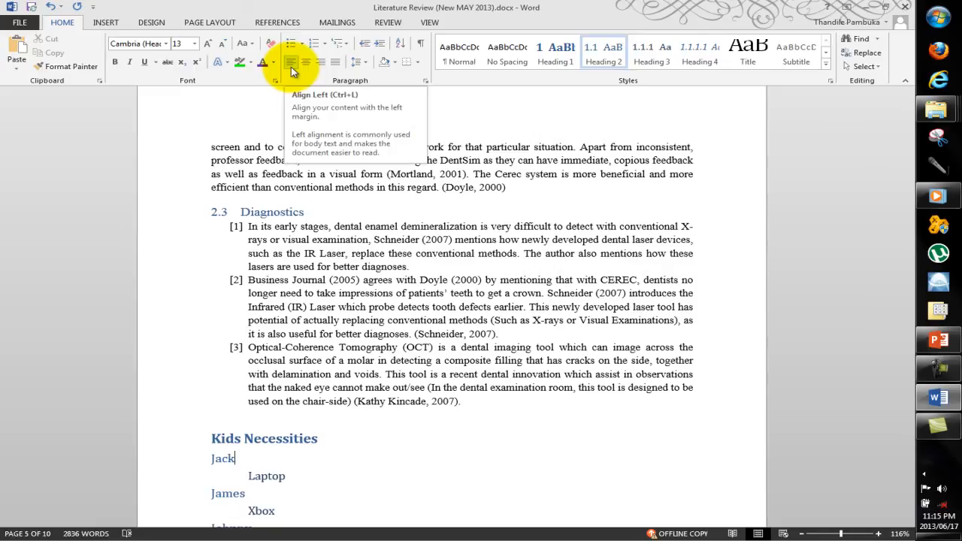
drag(462, 402, 243, 223)
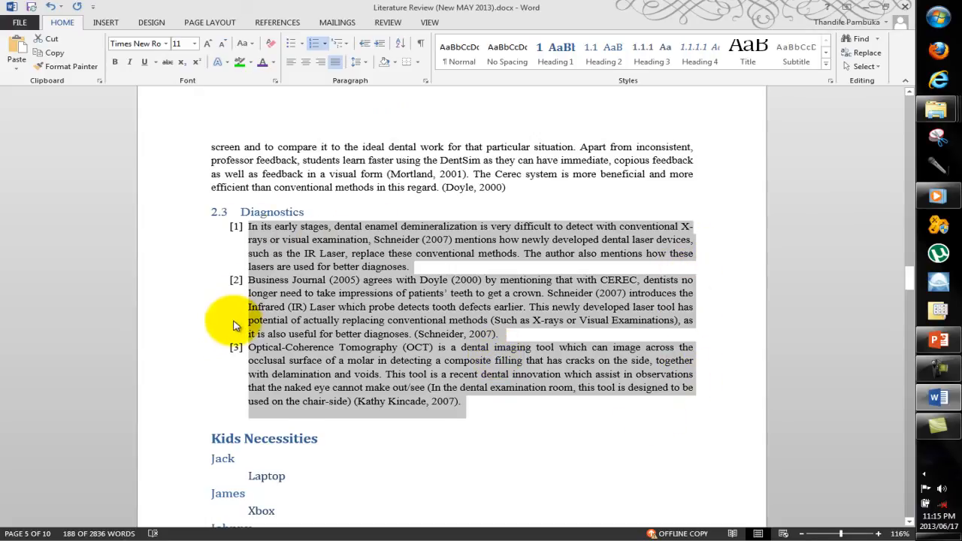
click(369, 277)
drag(346, 347, 348, 337)
click(348, 337)
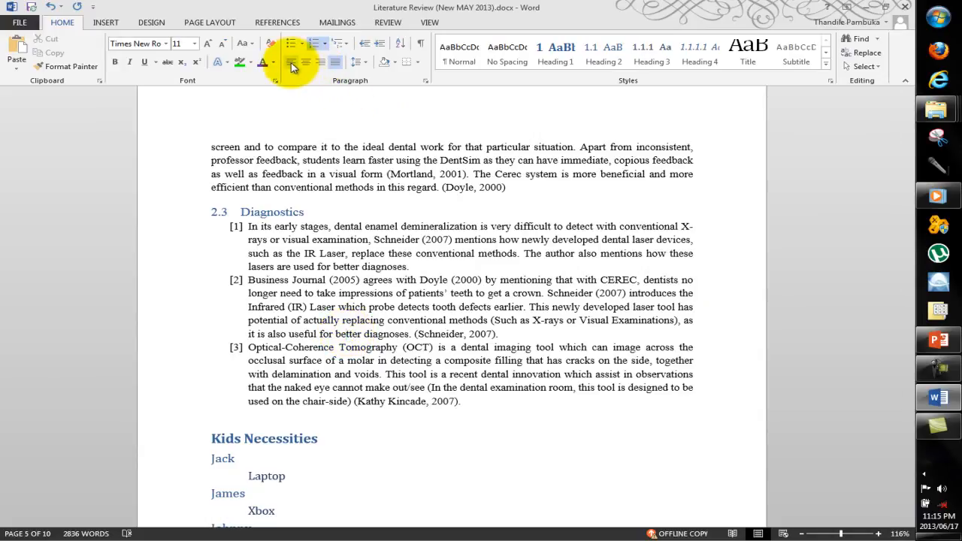
Step: Select all three numbered Diagnostics paragraphs
drag(467, 407, 242, 226)
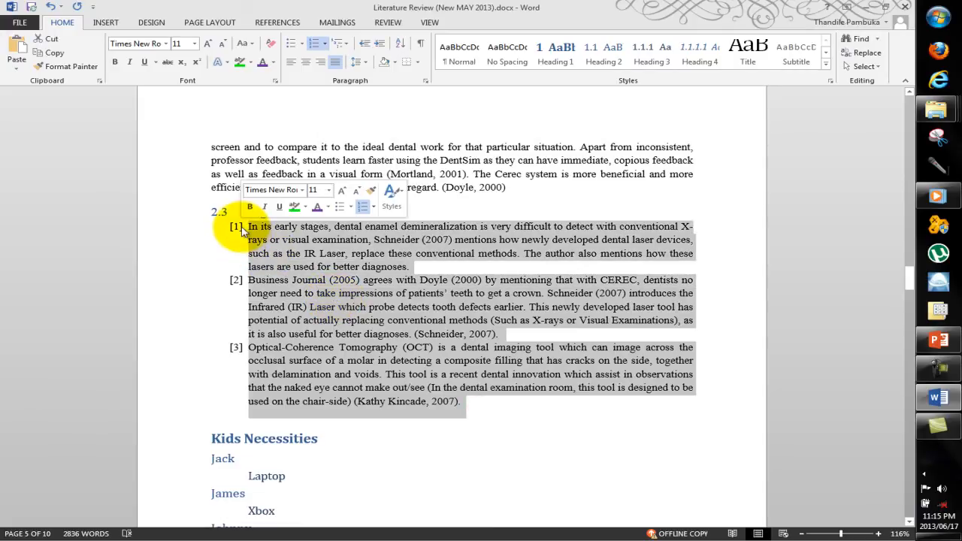